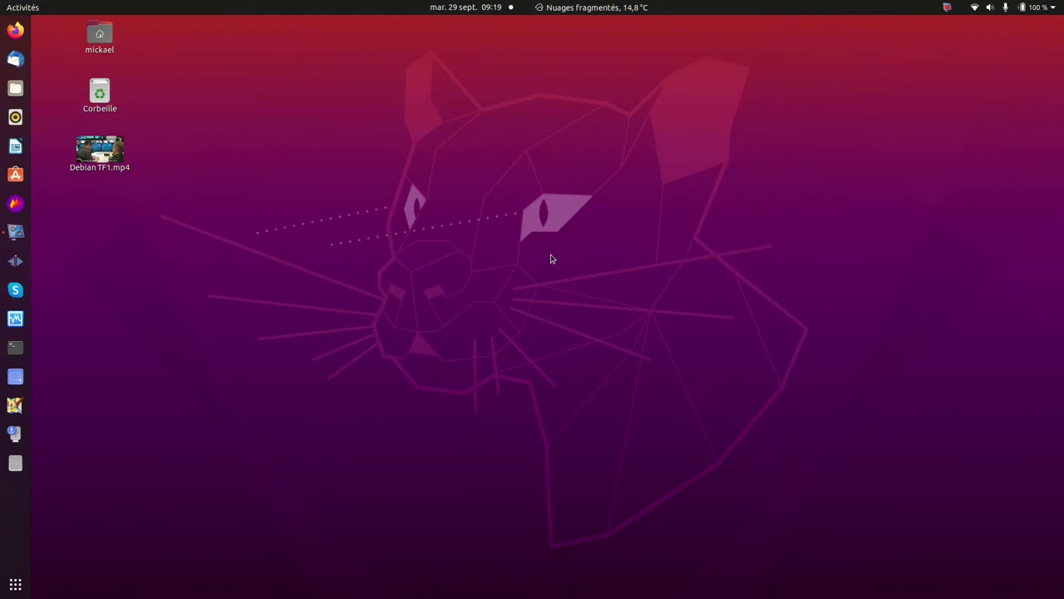
Step: Search the system for "disque" and open the Disques utility
click(21, 11)
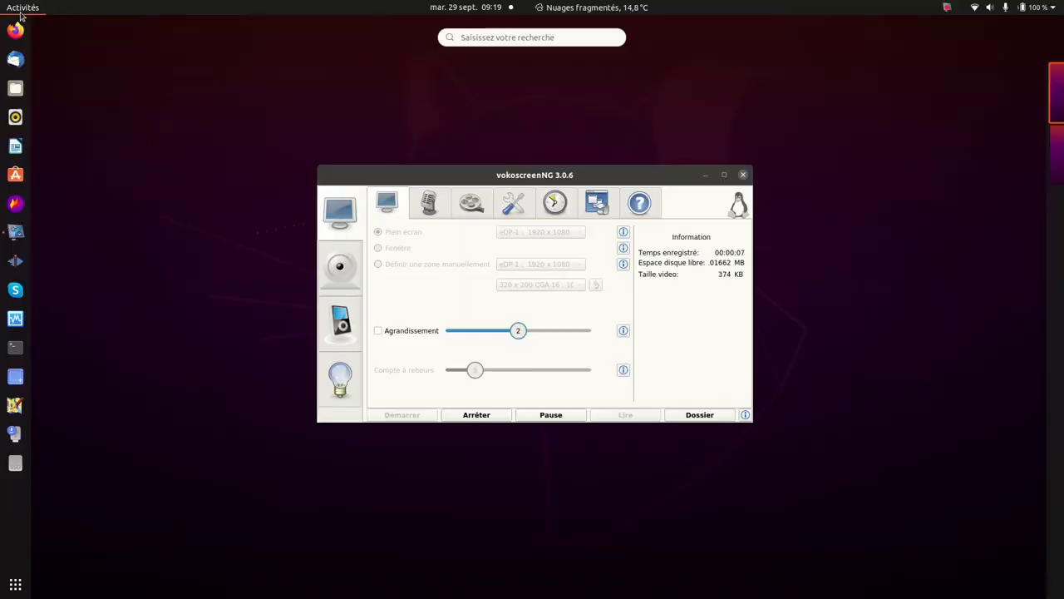
text(disque)
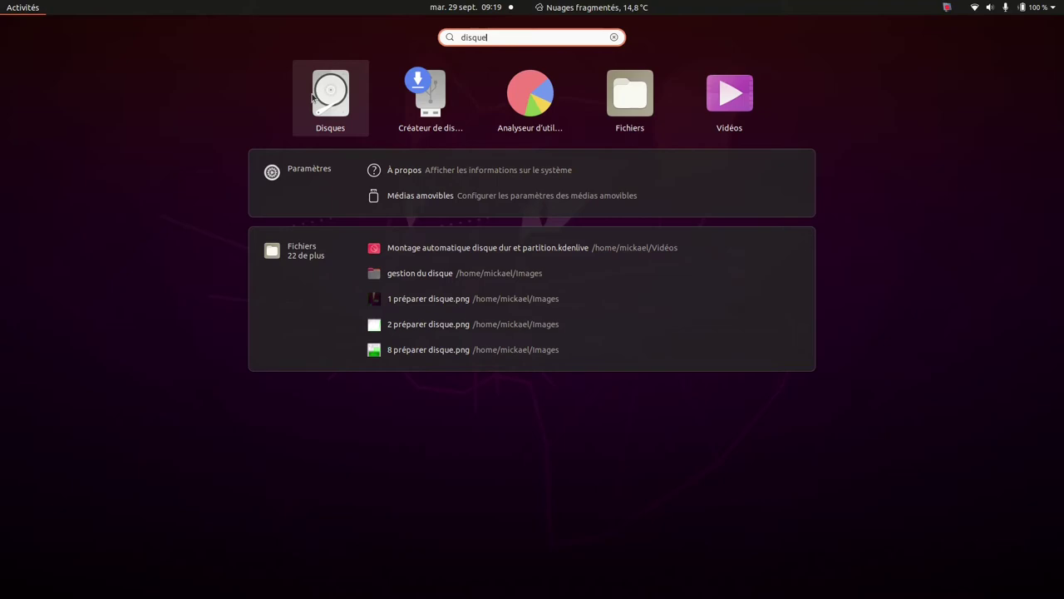
click(330, 93)
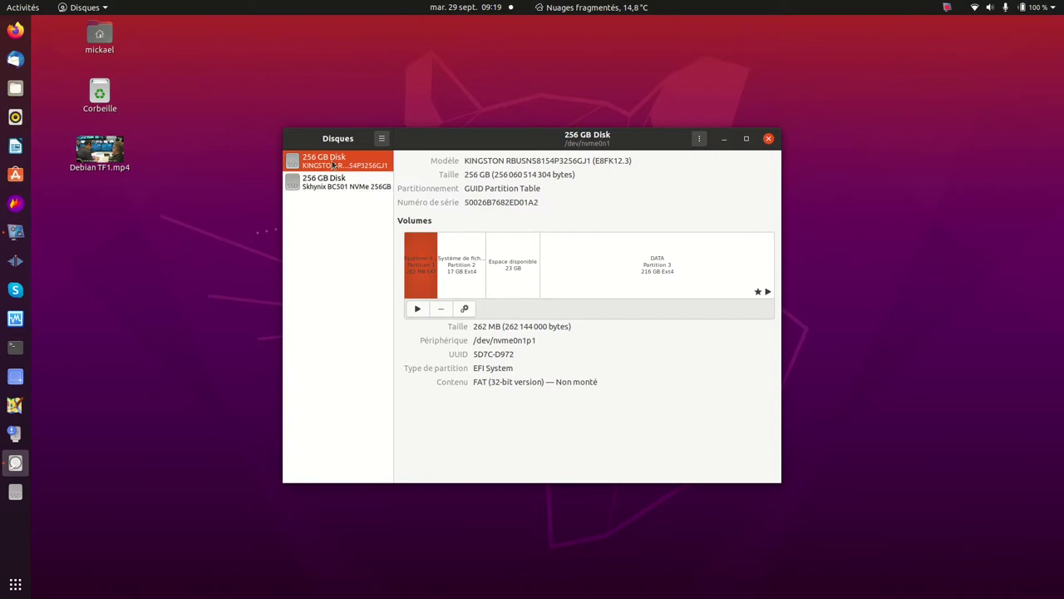
Step: Examine the partitions and mount points on both 256 GB disks, including the free space, DATA, EFI and root file system partitions
click(522, 268)
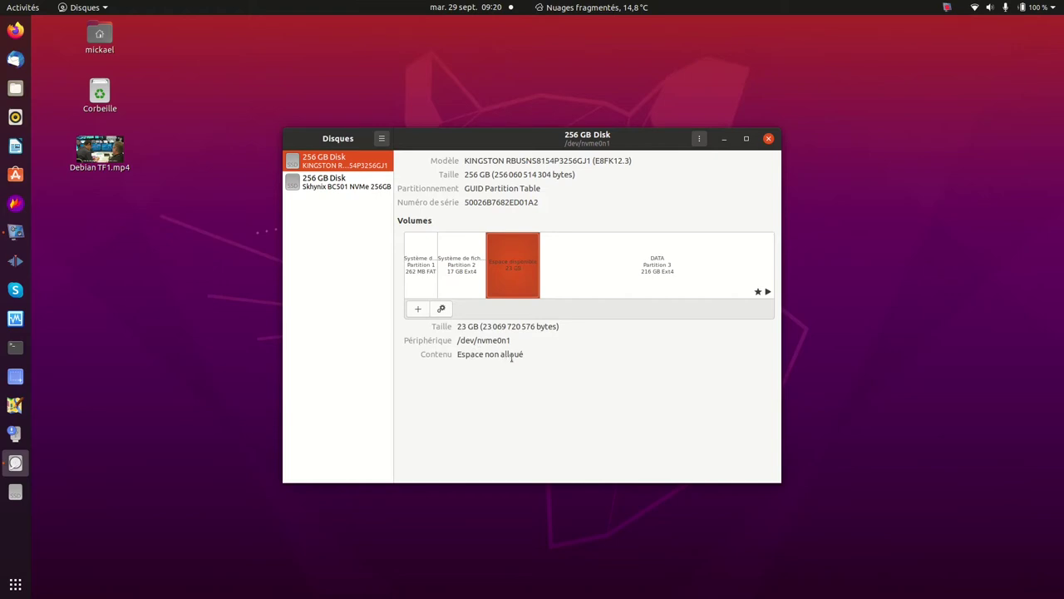
click(673, 259)
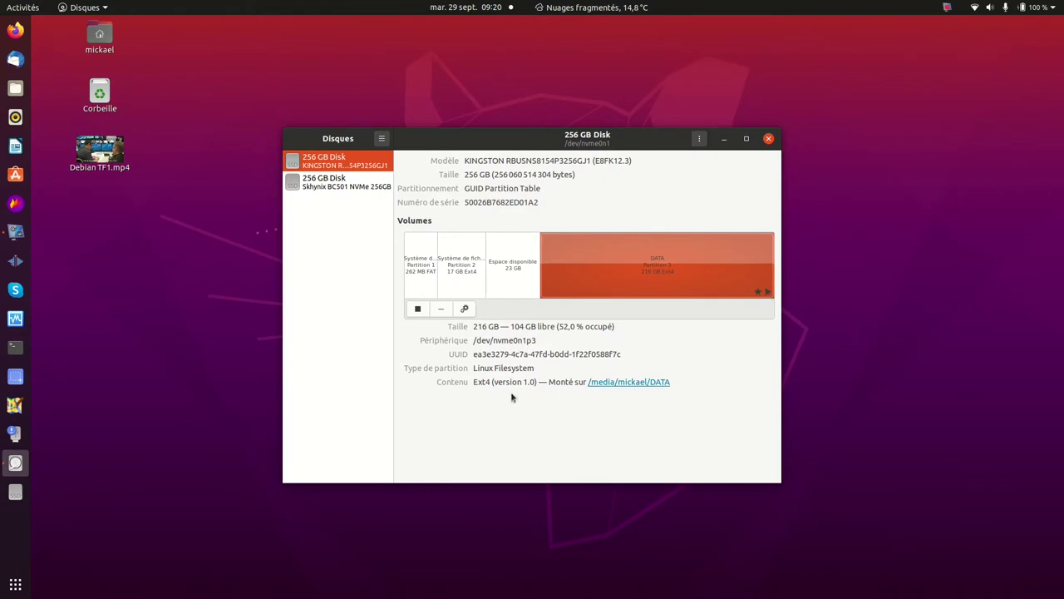
click(337, 179)
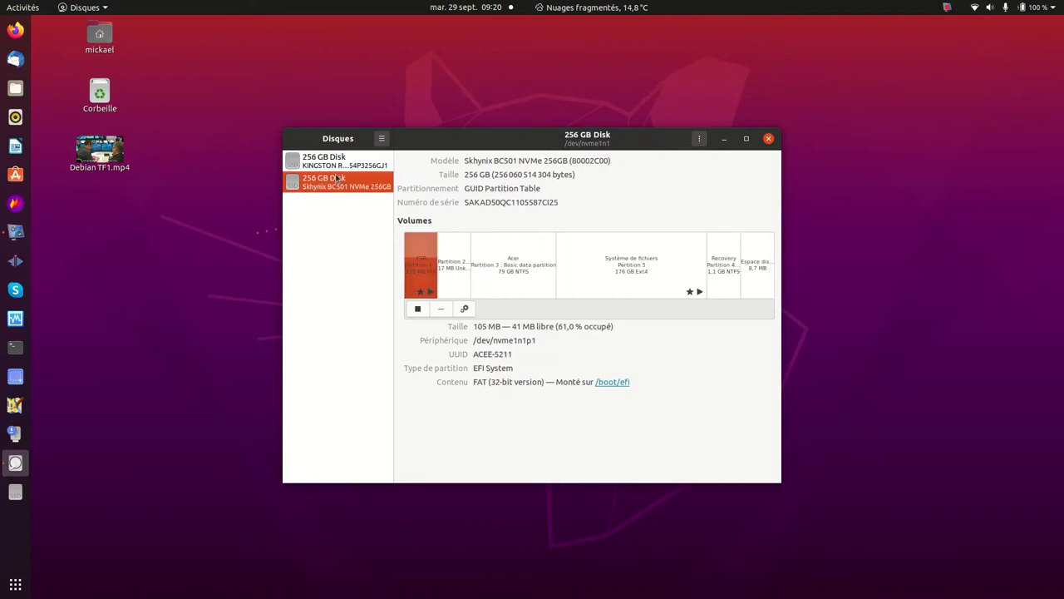
click(653, 267)
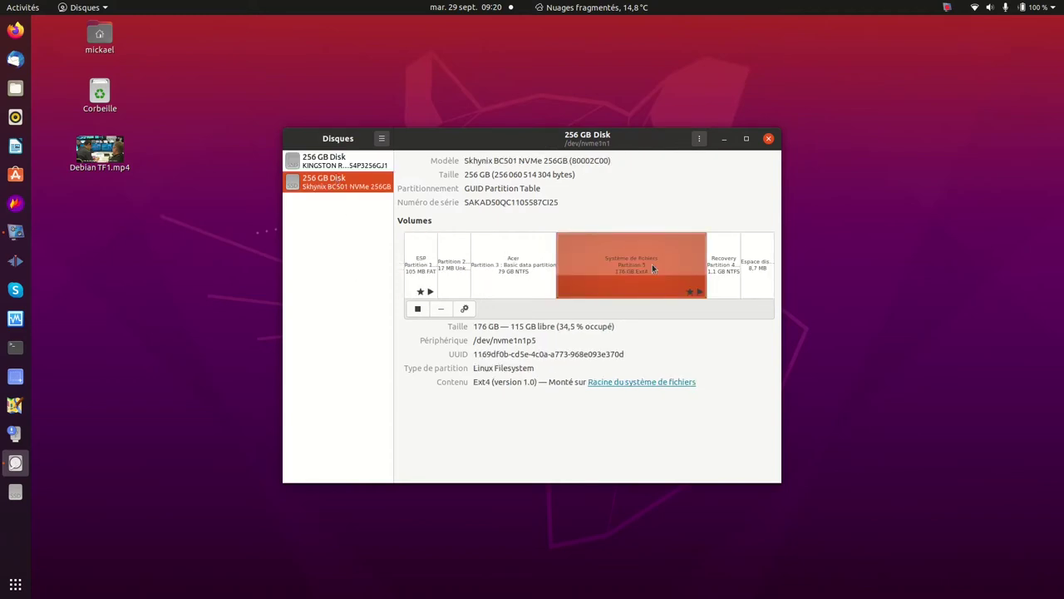
click(409, 266)
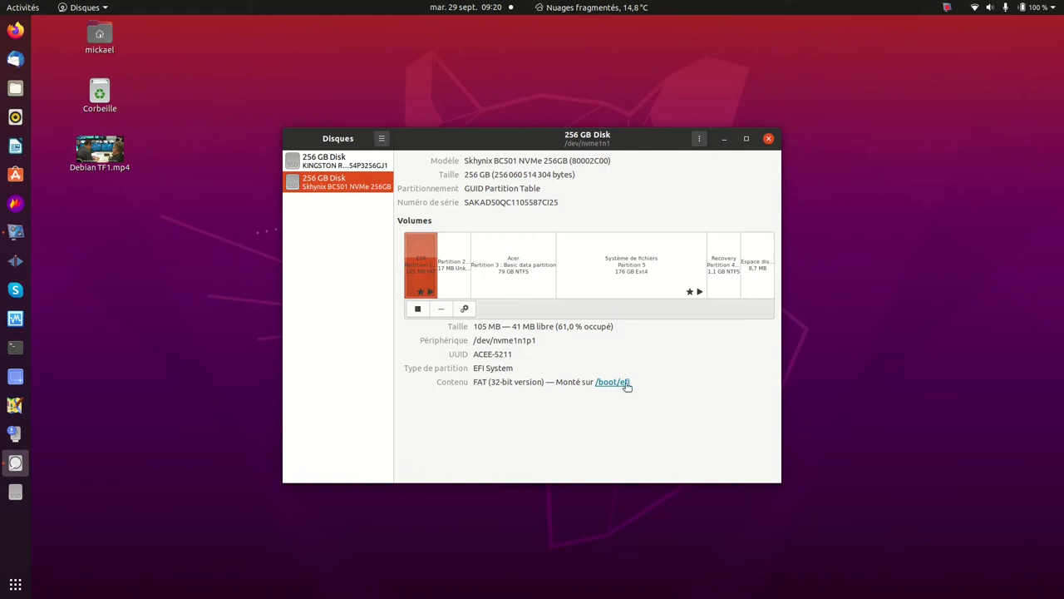
click(629, 276)
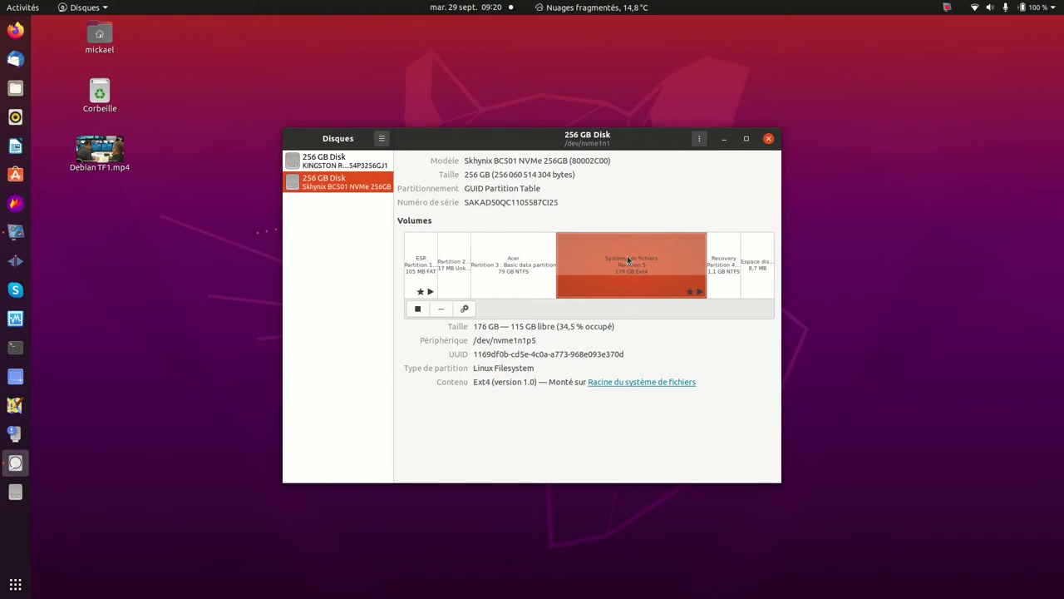
click(419, 264)
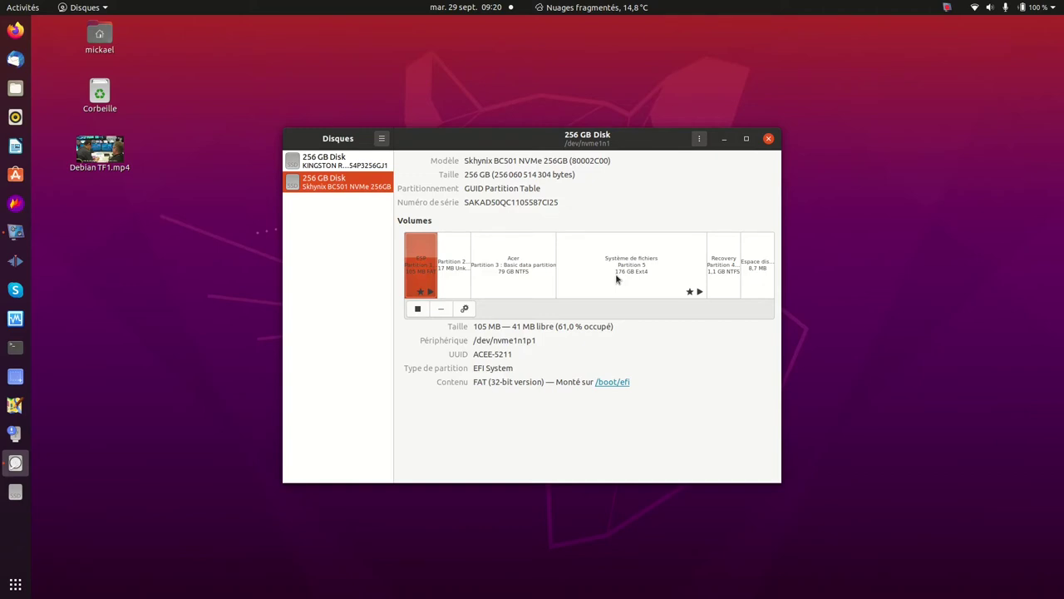
click(337, 169)
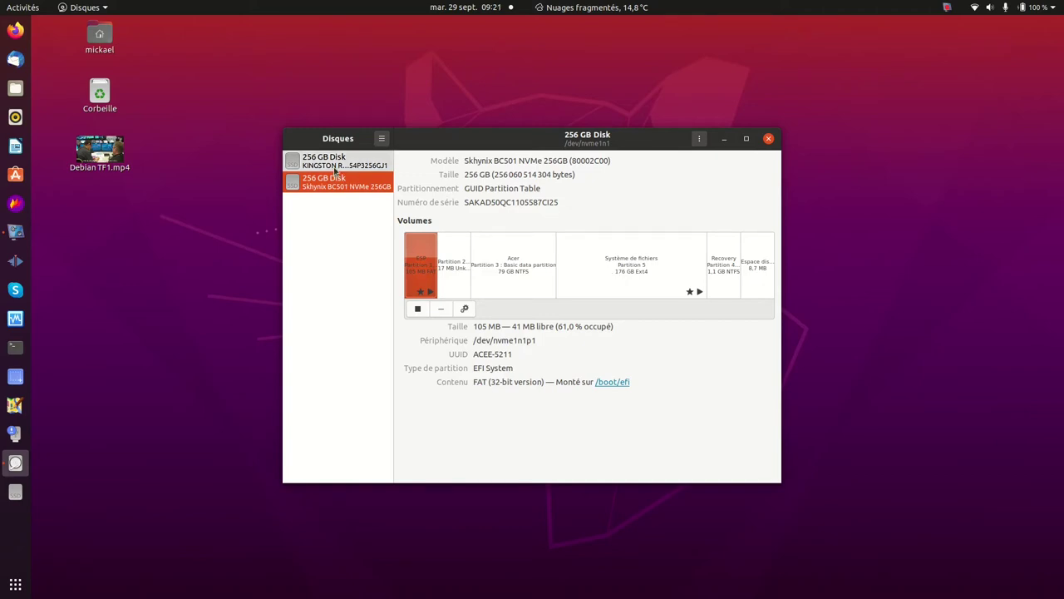
click(613, 273)
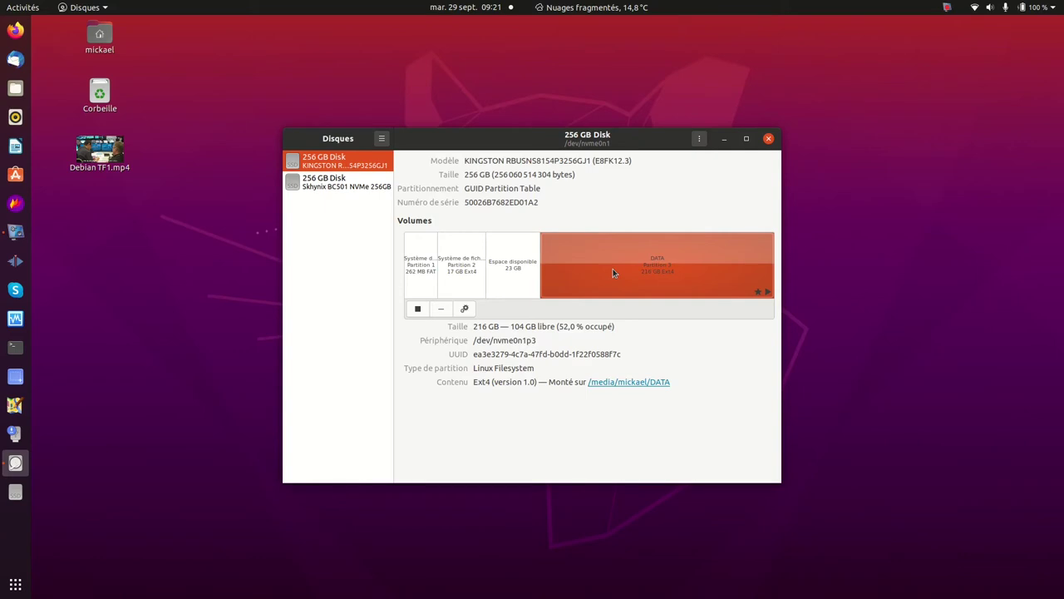
click(508, 275)
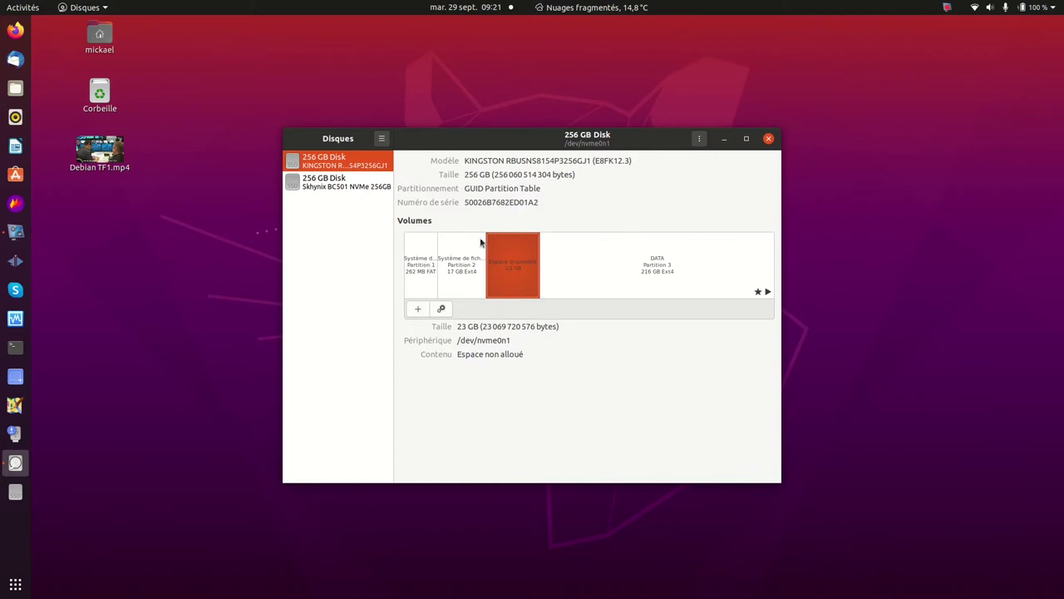
click(361, 179)
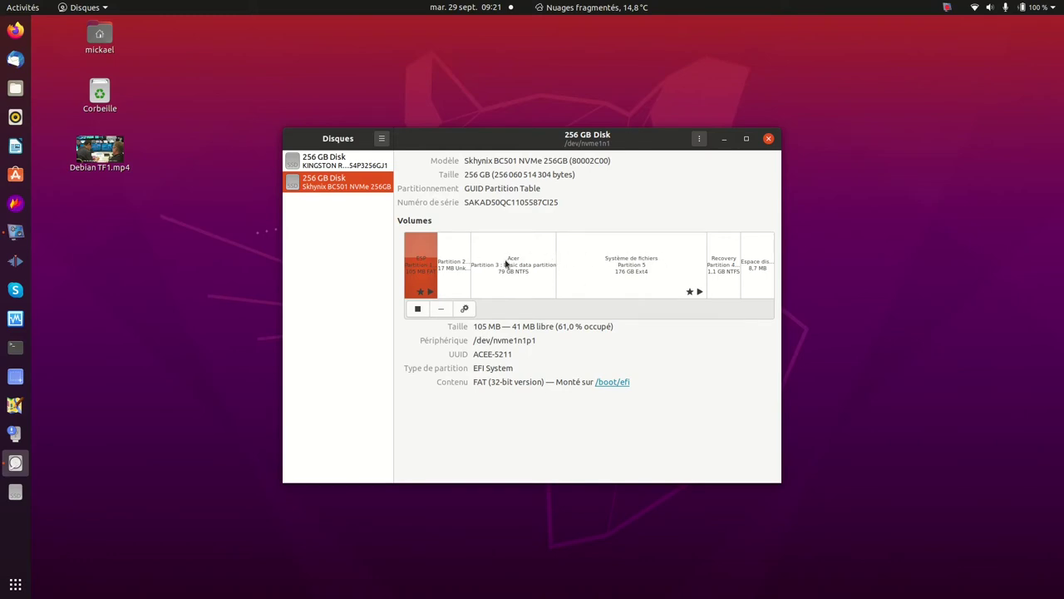
Step: Set up a new partition filling the unallocated space on the Kingston disk, with the Linux-only Ext4 type
click(338, 169)
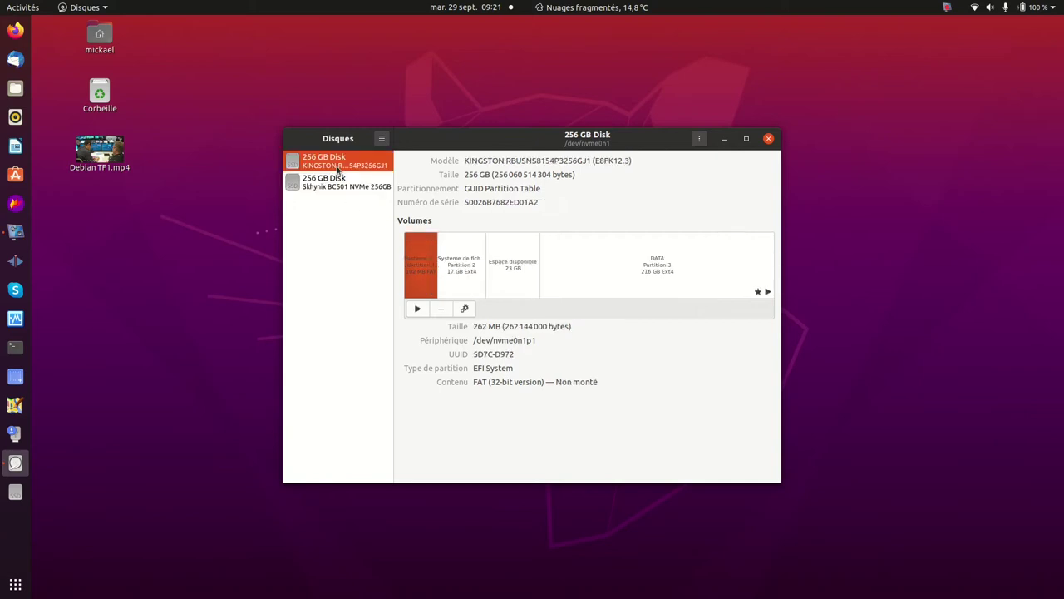
click(497, 254)
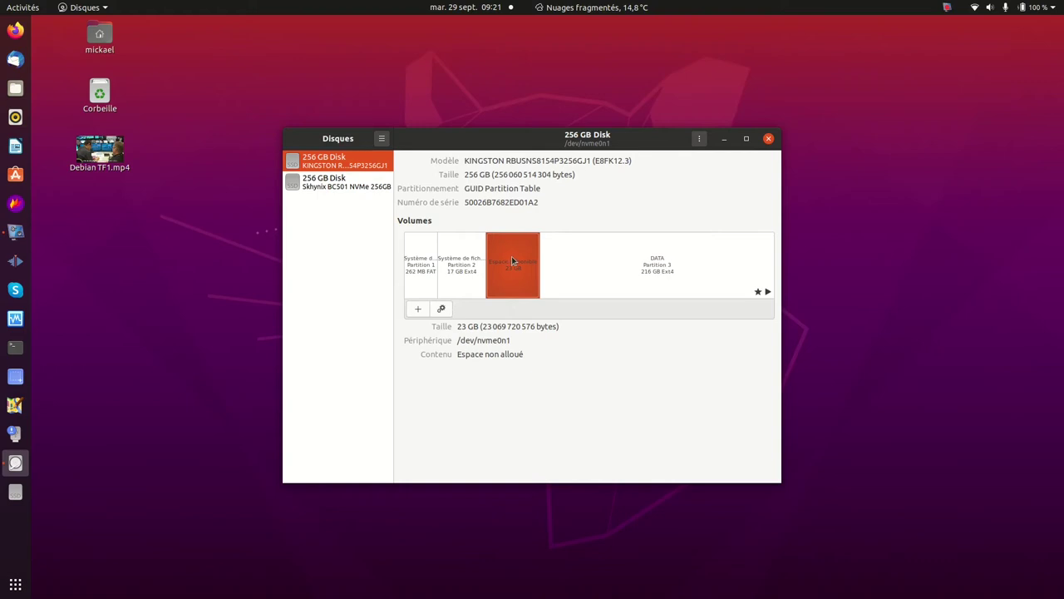
click(417, 310)
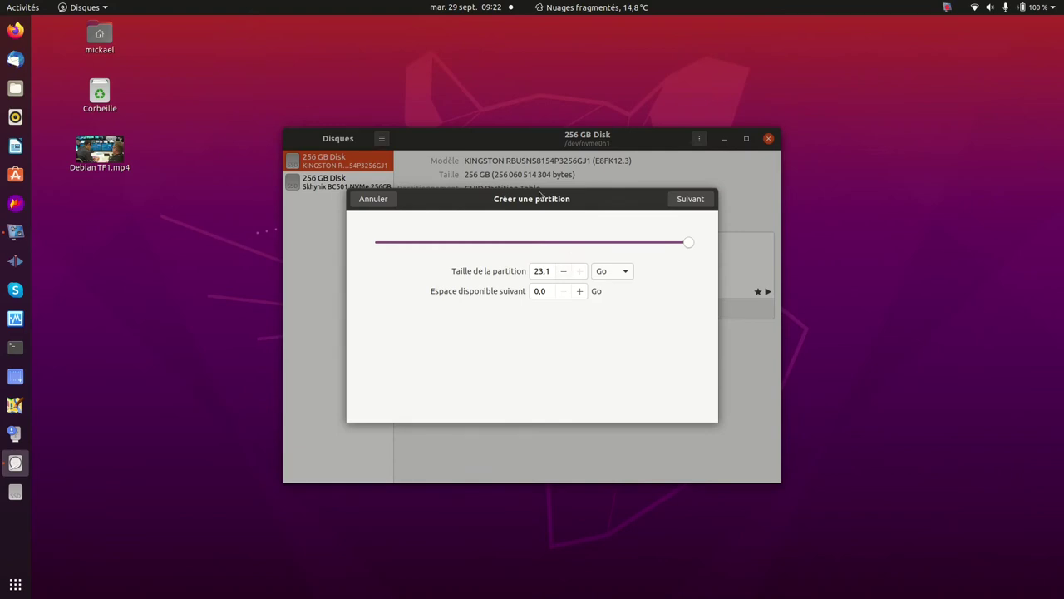
click(689, 201)
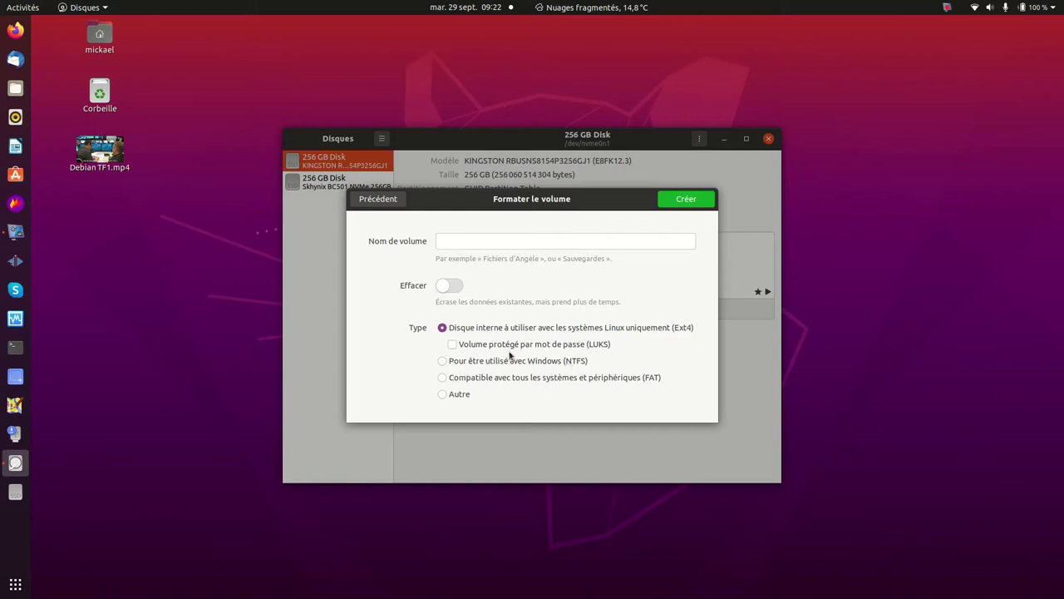
click(443, 362)
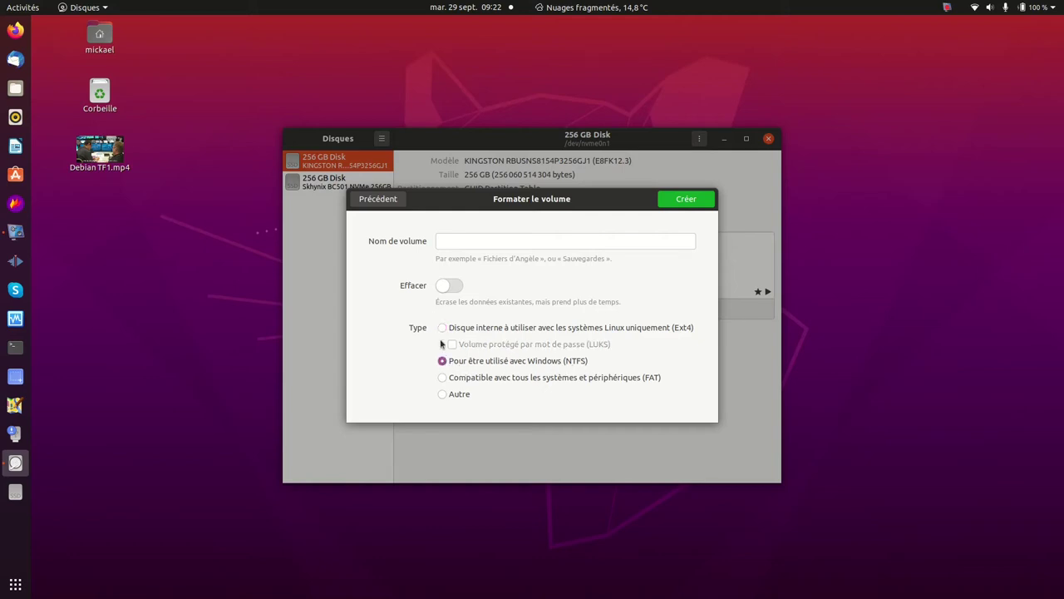
click(443, 328)
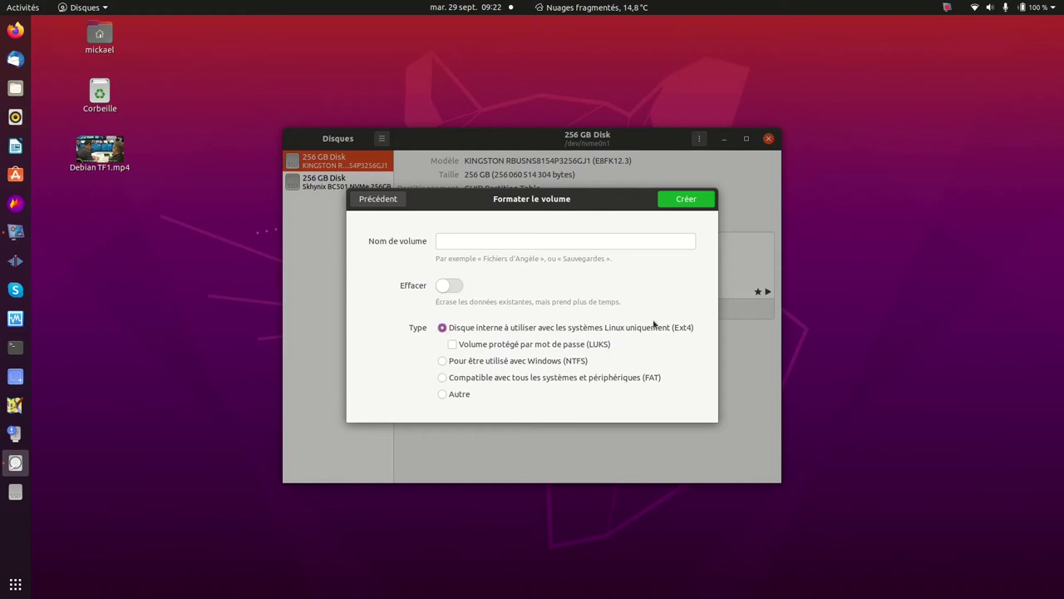
Step: Name the volume VIDEOS, create the partition and authenticate with the account password
click(463, 239)
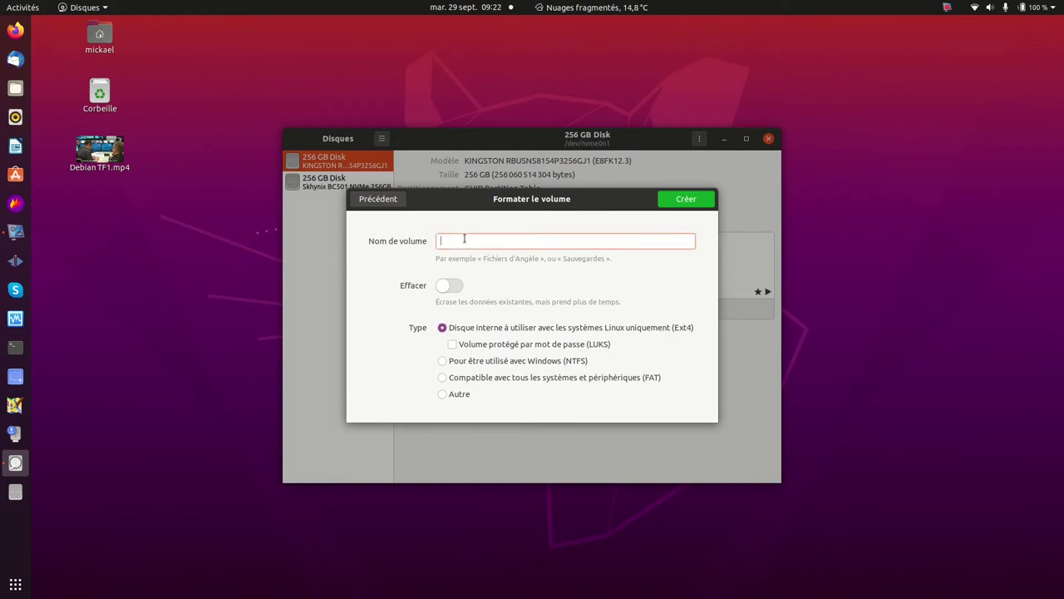
text(VIDEOS)
text(1)
key(BackSpace)
key(BackSpace)
click(686, 199)
text(•••••)
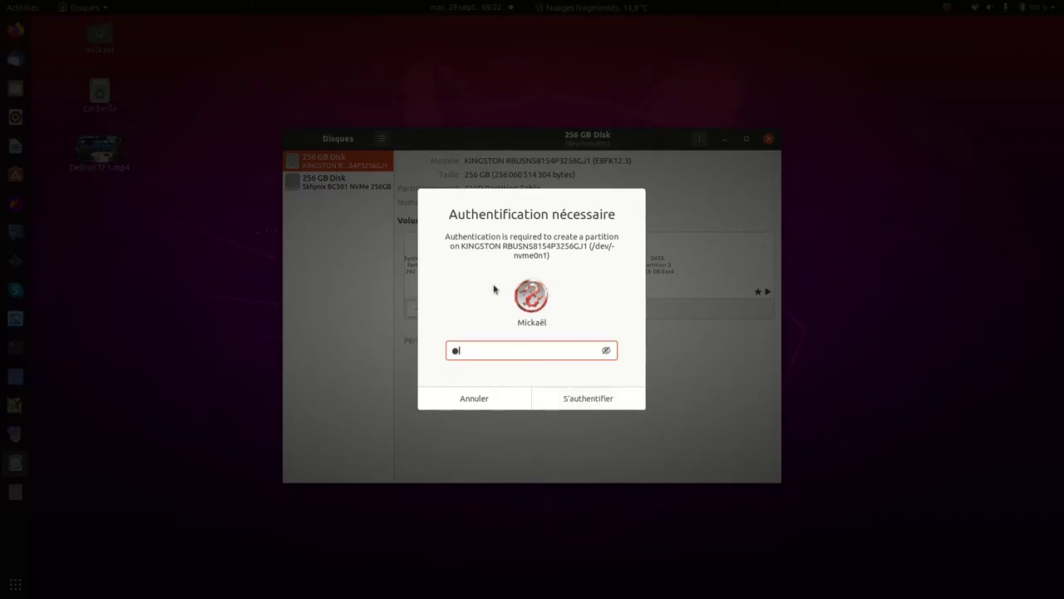
key(Return)
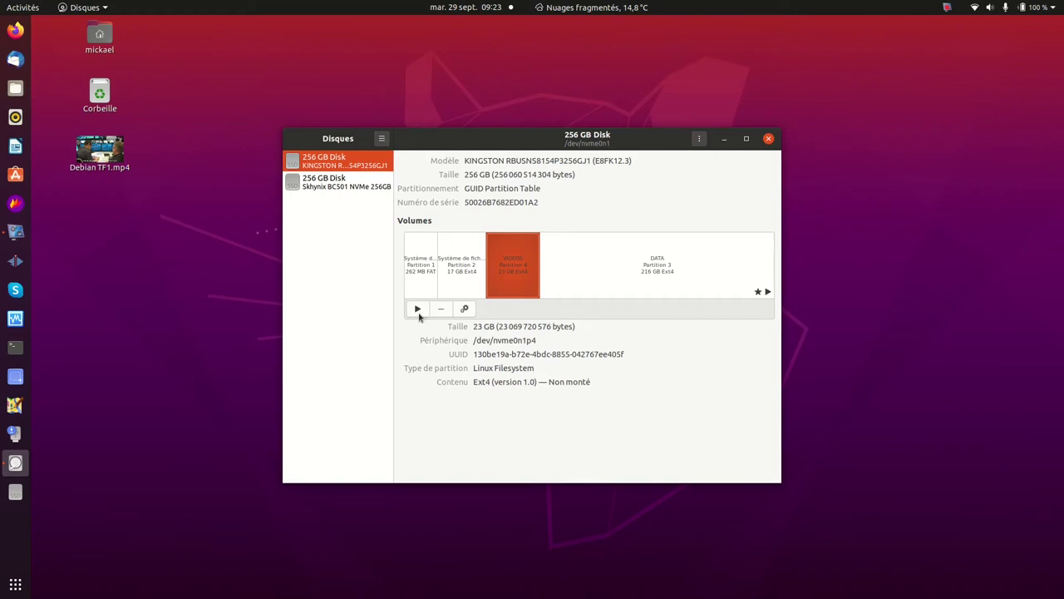
Step: Mount the VIDEOS partition by opening it from the other locations in the Fichiers file manager, and close that window
click(15, 88)
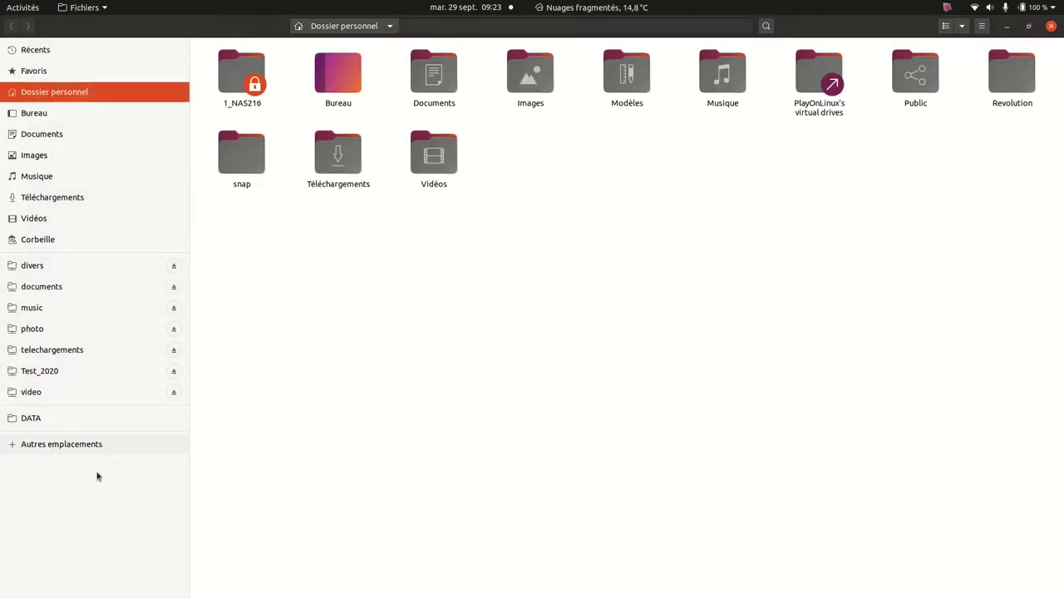
click(32, 445)
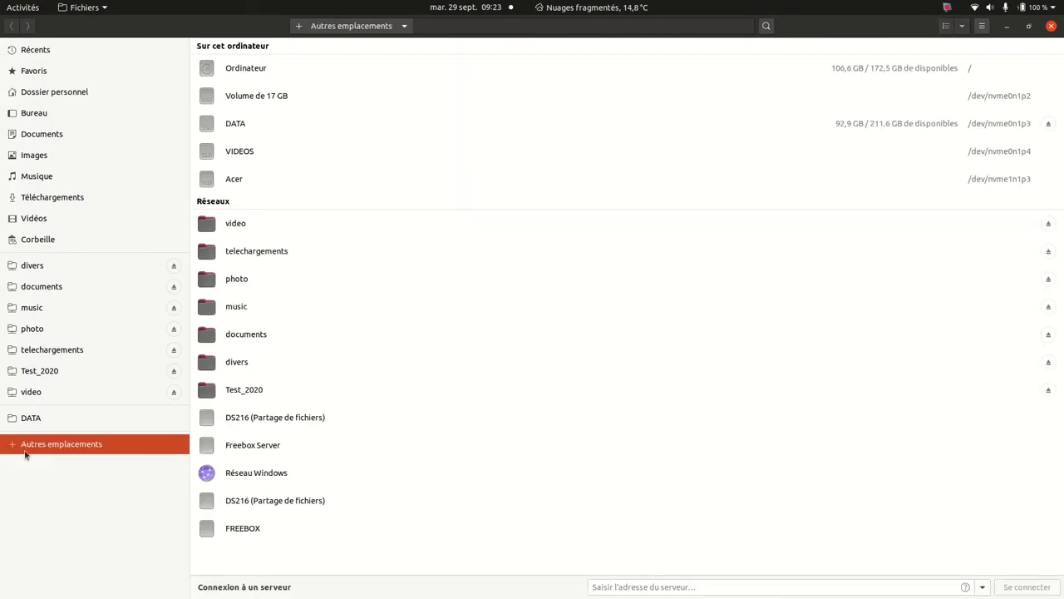
click(228, 152)
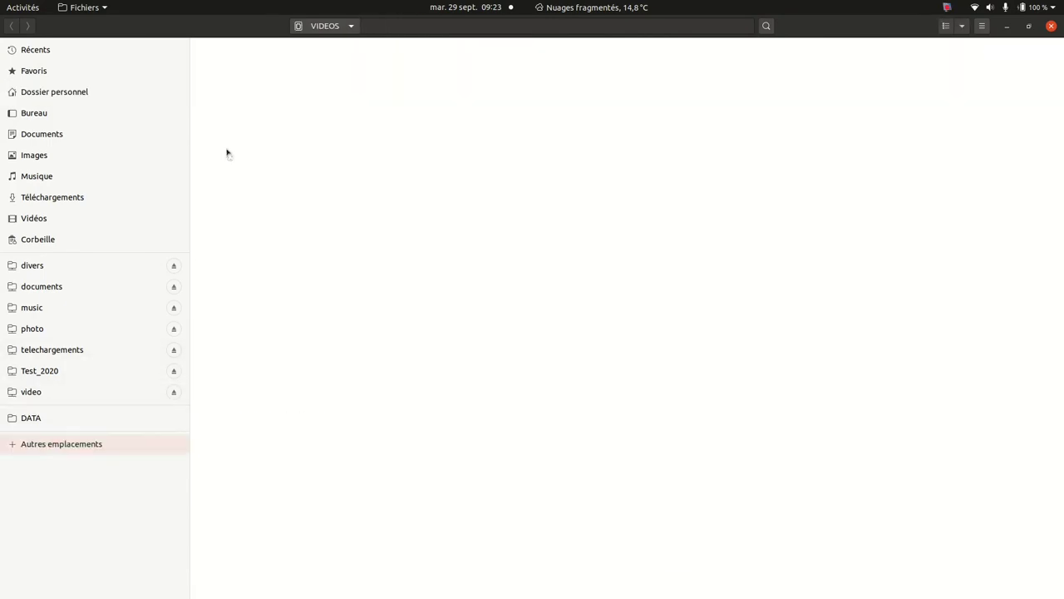
click(1051, 26)
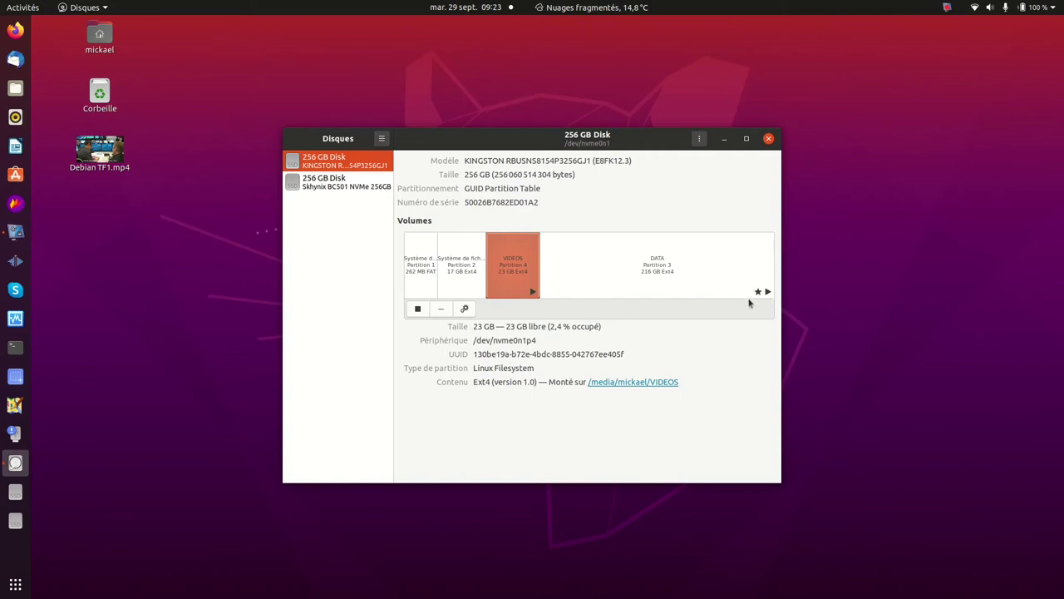
click(587, 260)
click(516, 260)
click(465, 310)
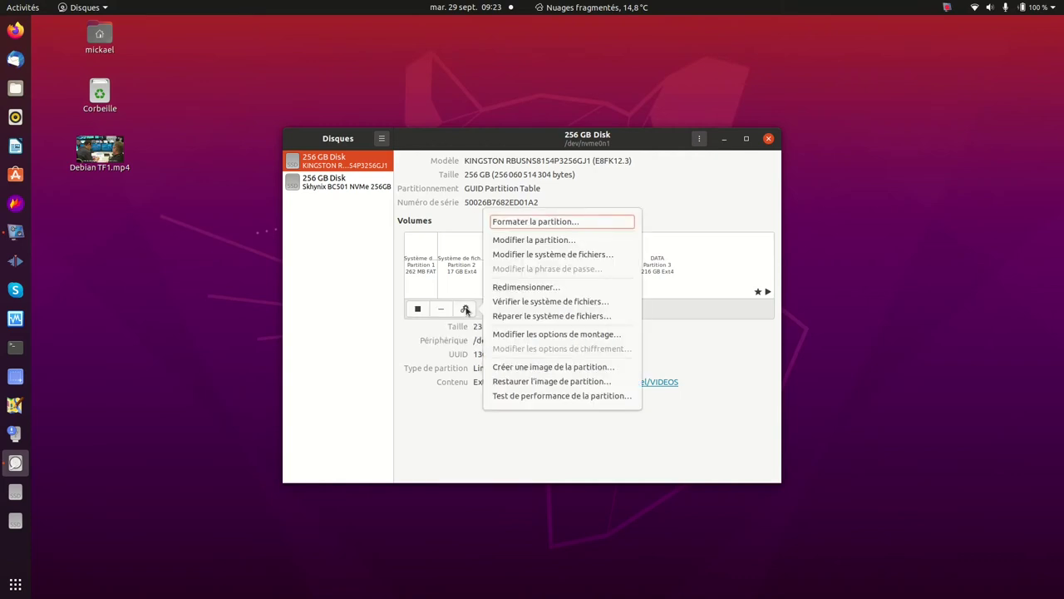
click(512, 334)
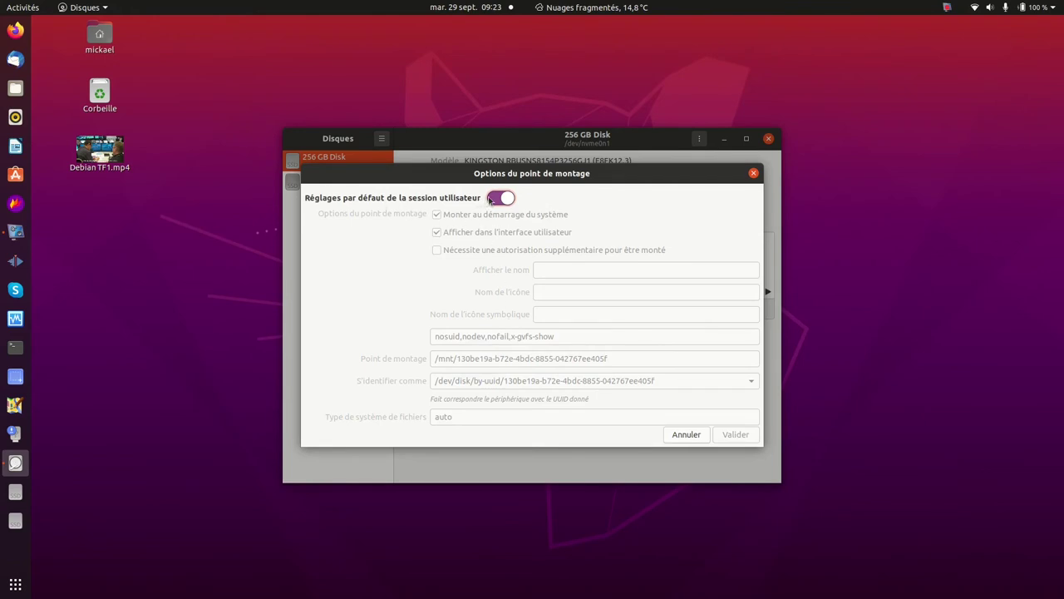
click(491, 199)
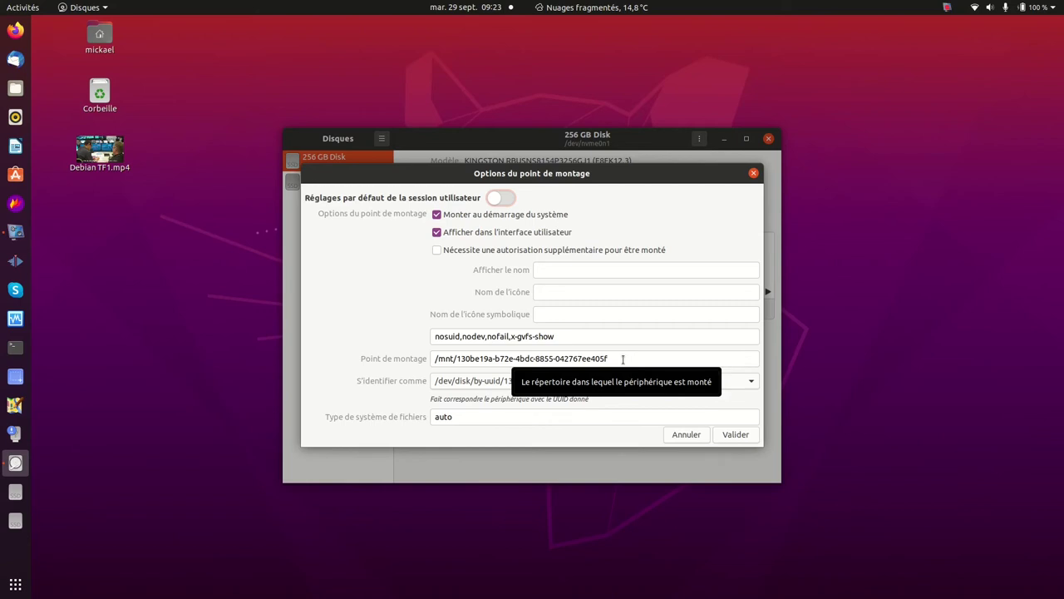
click(676, 440)
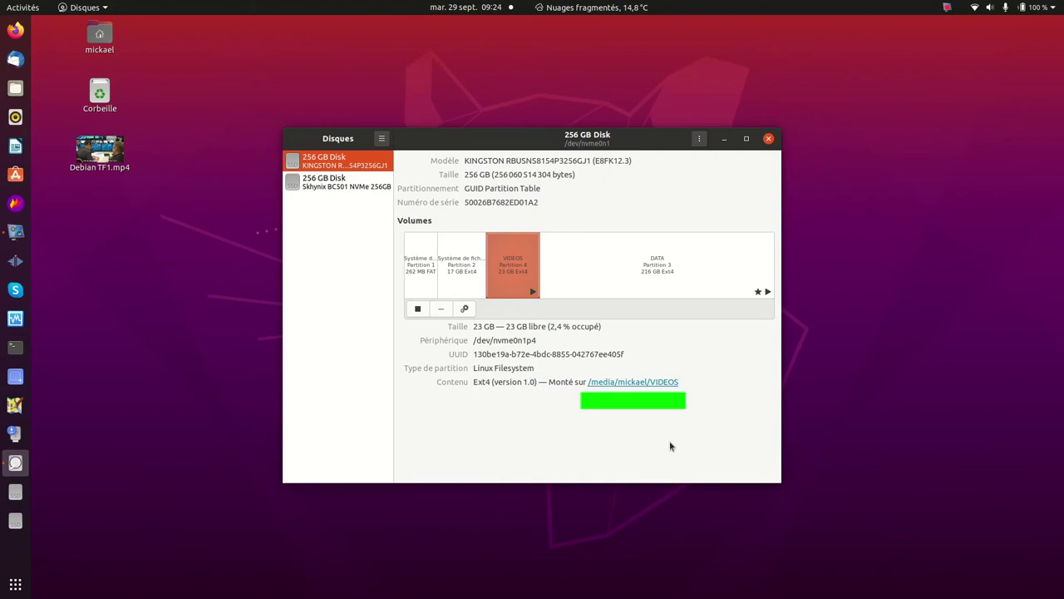
Step: Override the session defaults in VIDEOS's mount options, set its mount point to VIDEOS under the user's /media folder, and authenticate with the account password
click(465, 309)
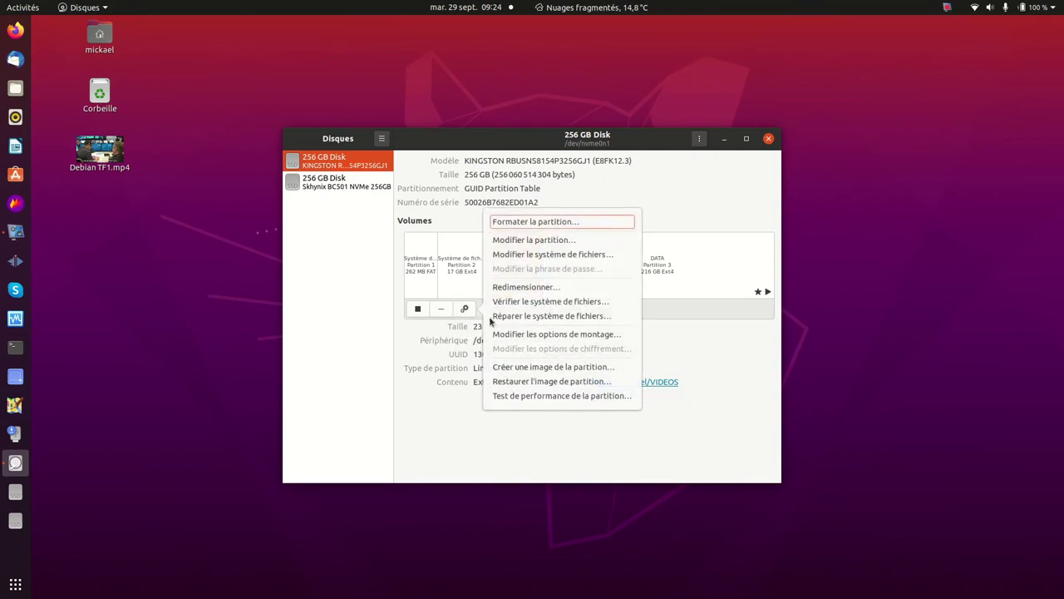
click(513, 336)
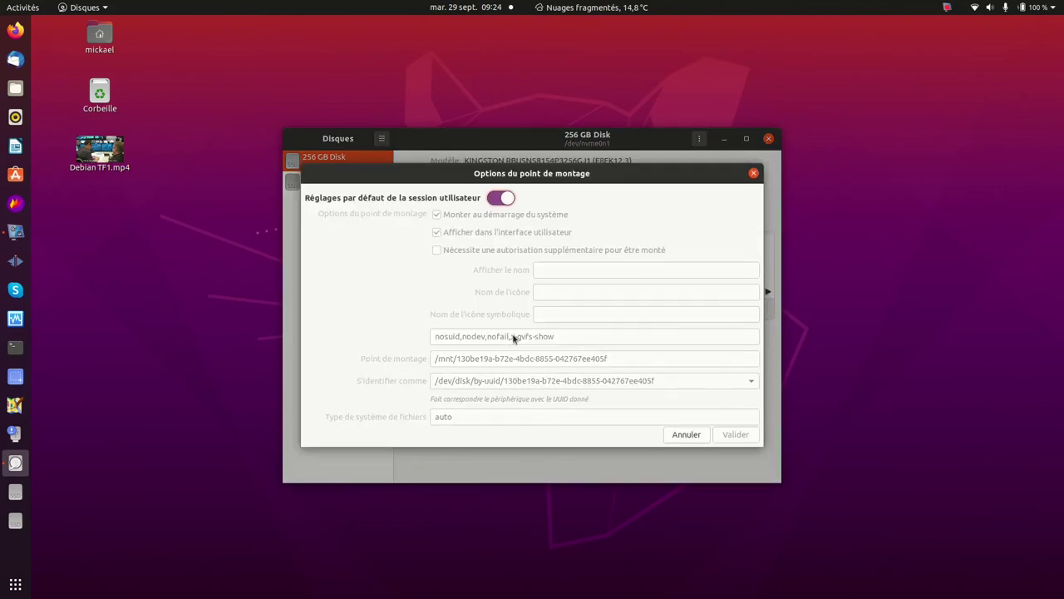
click(493, 204)
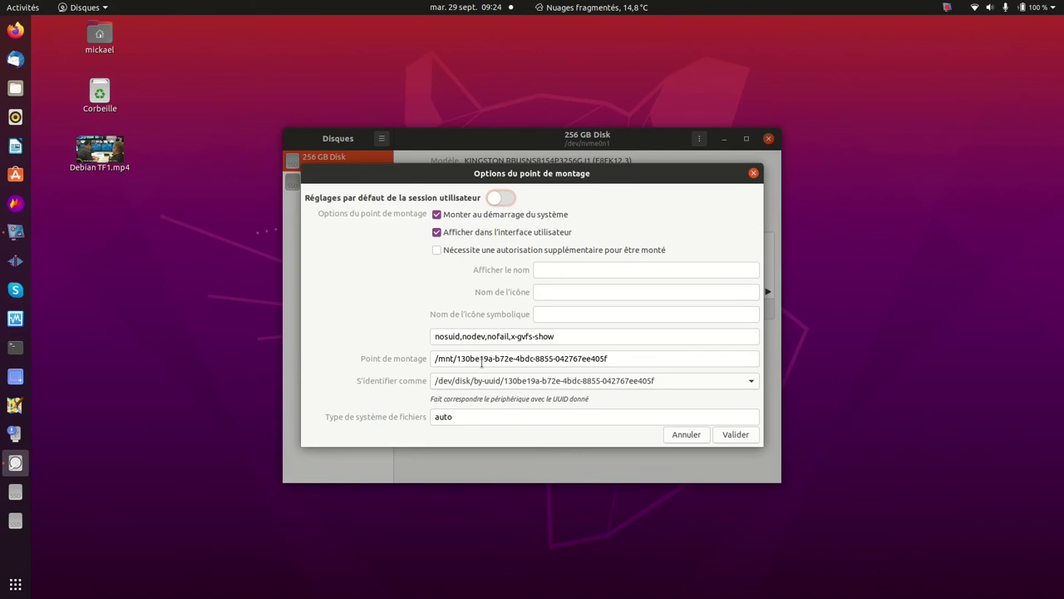
drag(614, 358, 410, 370)
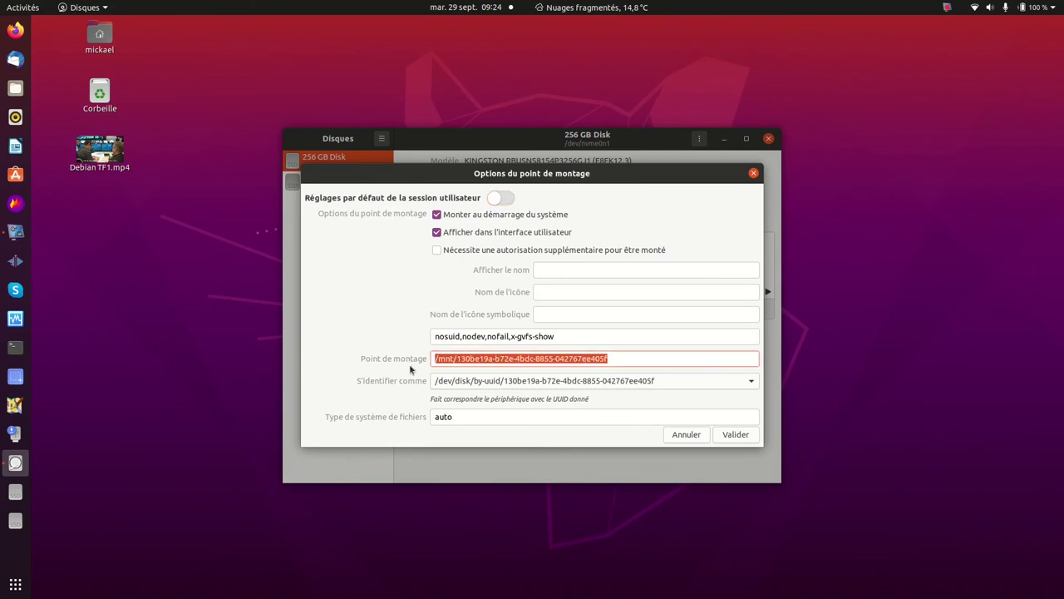
text(/m)
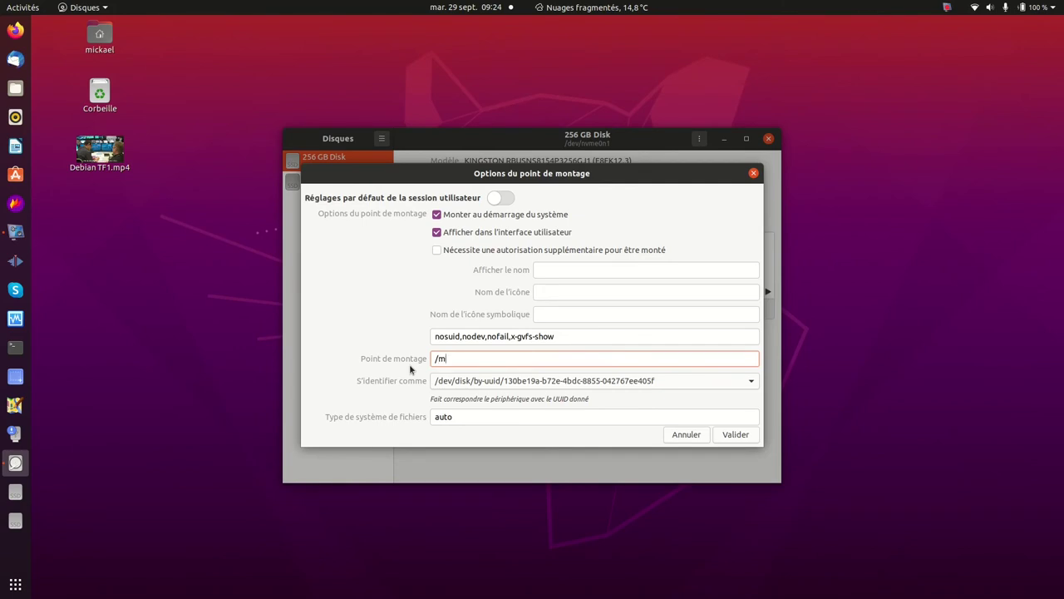
text(edia/mickael/VIDEOS)
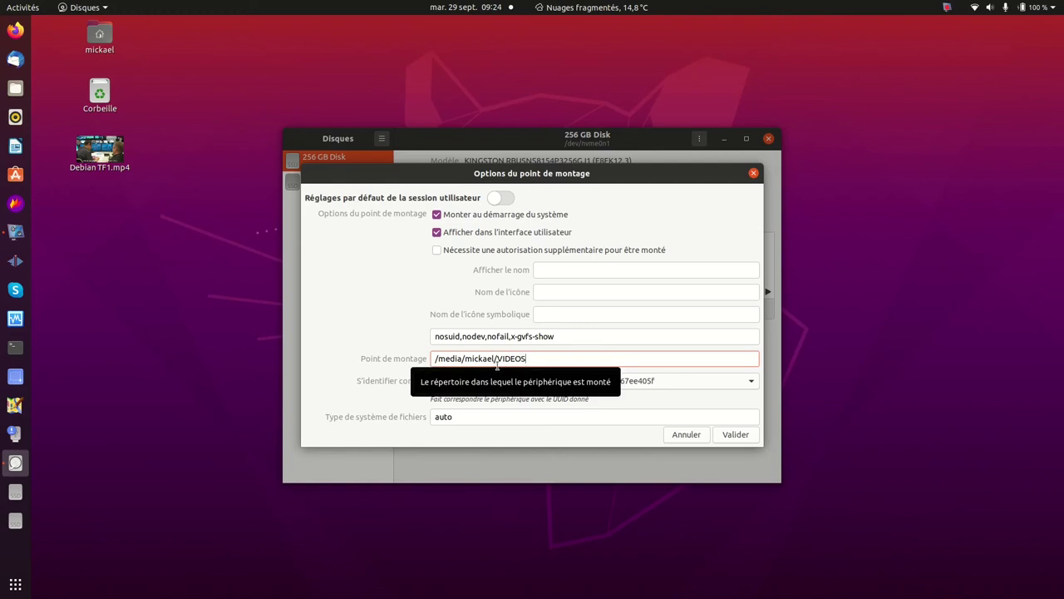
click(733, 435)
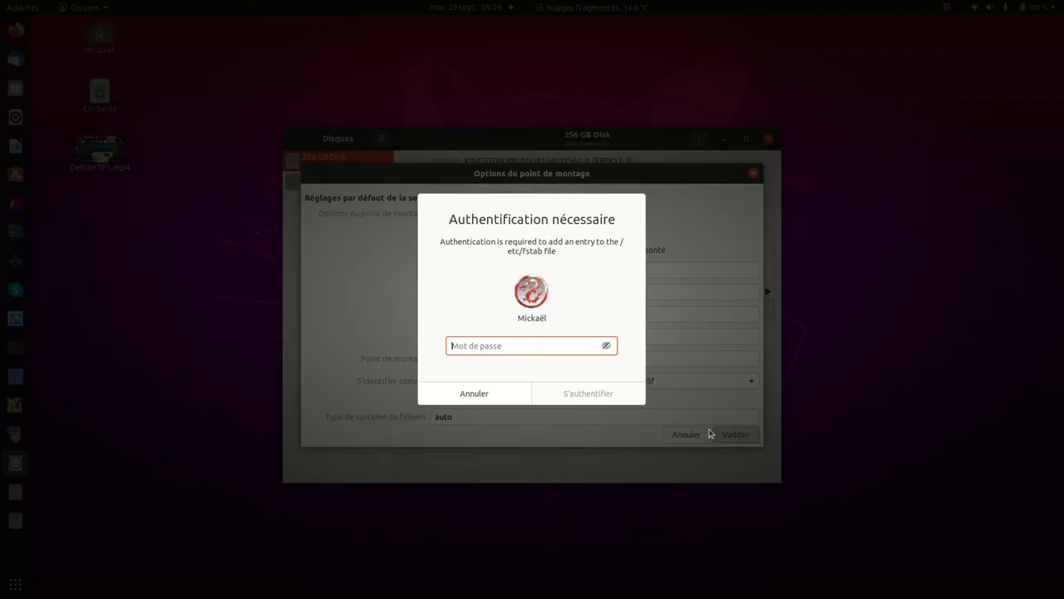
text(•••••••)
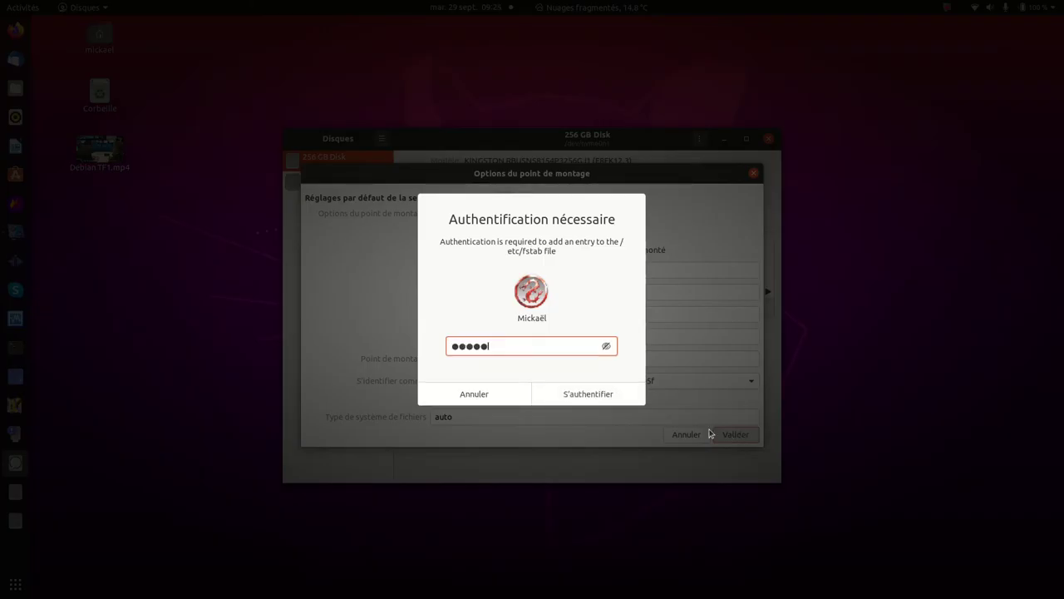
key(Return)
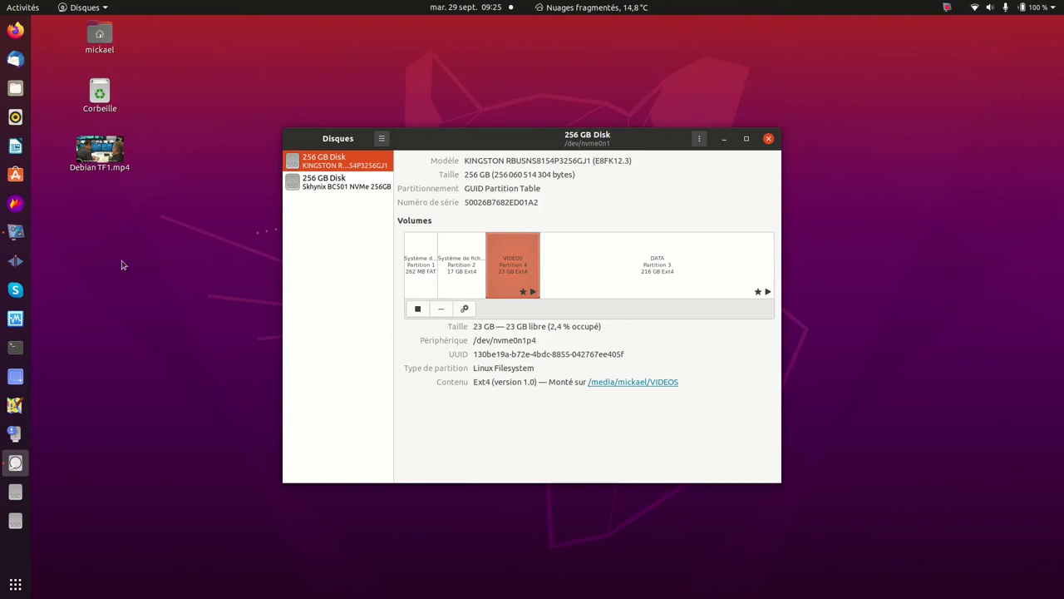
Step: Open /etc/fstab through the Fichiers file manager, examine the mount entries for the VIDEOS and DATA partitions, and close the file
click(14, 87)
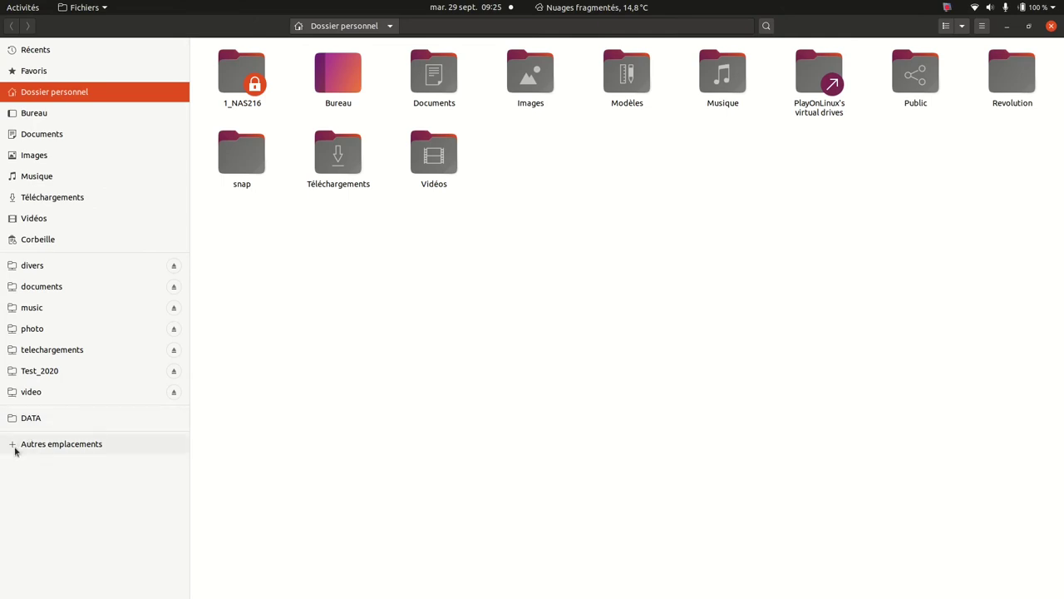
click(15, 445)
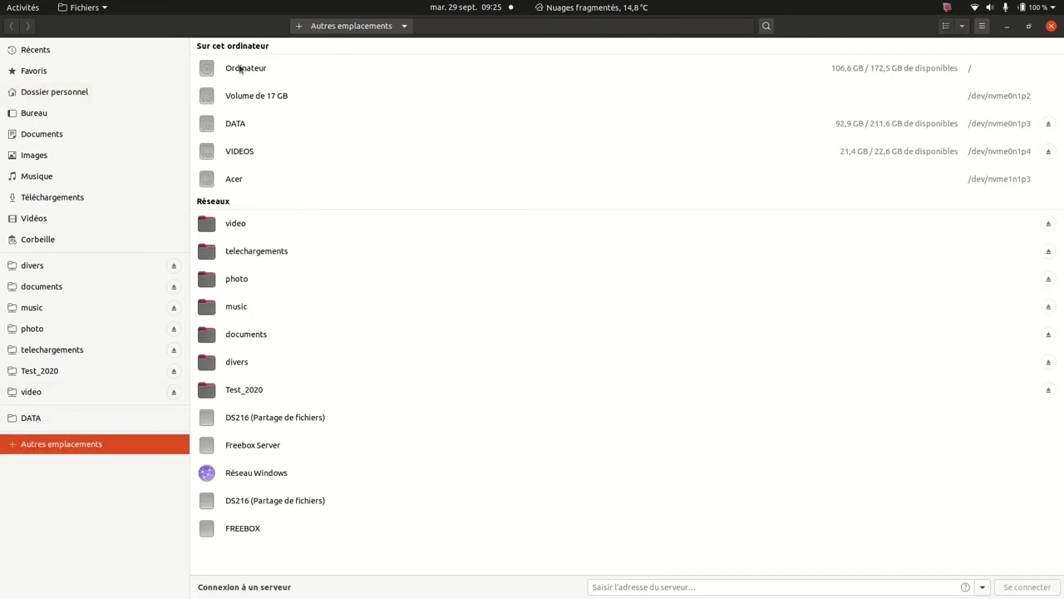
click(240, 69)
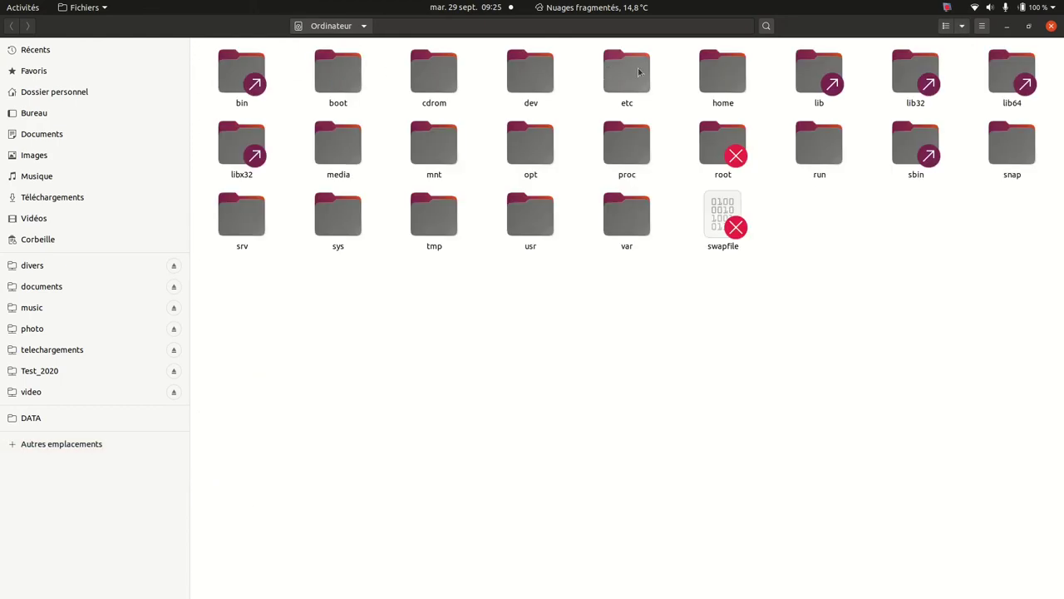
double_click(633, 74)
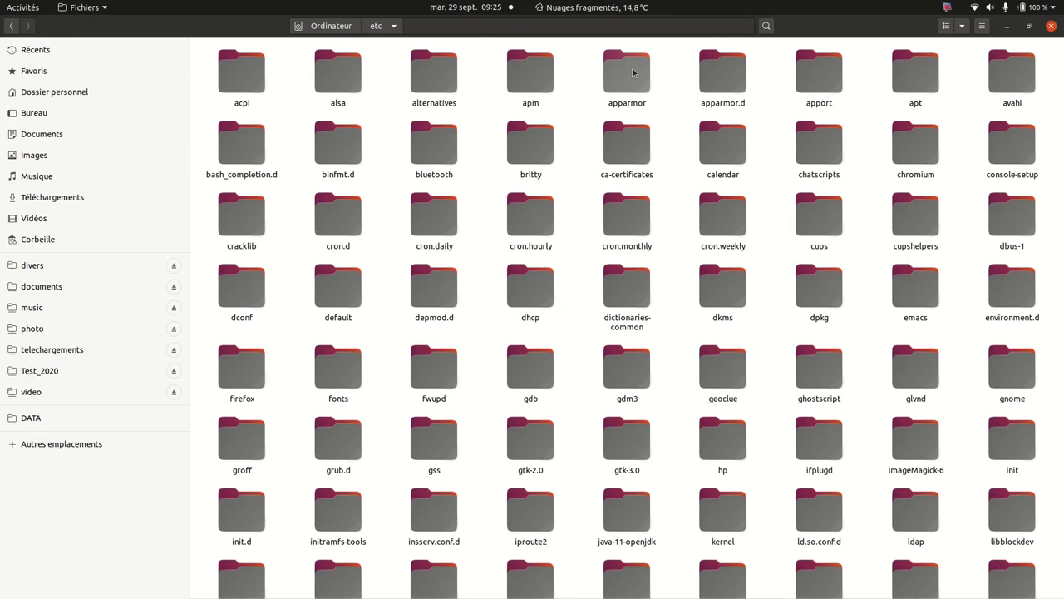
scroll(633, 73, down, 15)
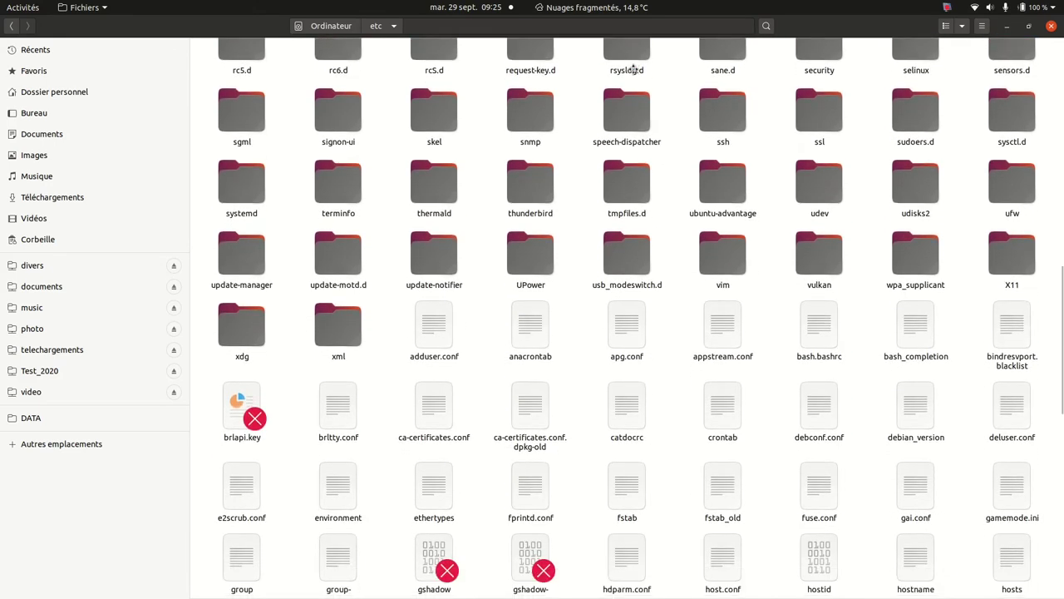
double_click(620, 482)
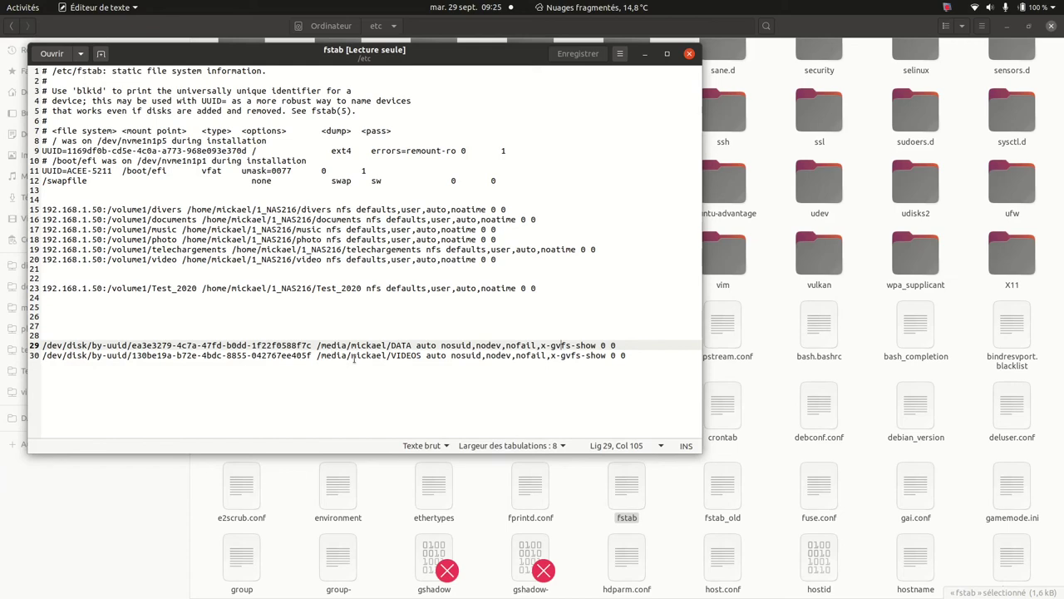
drag(316, 355, 451, 355)
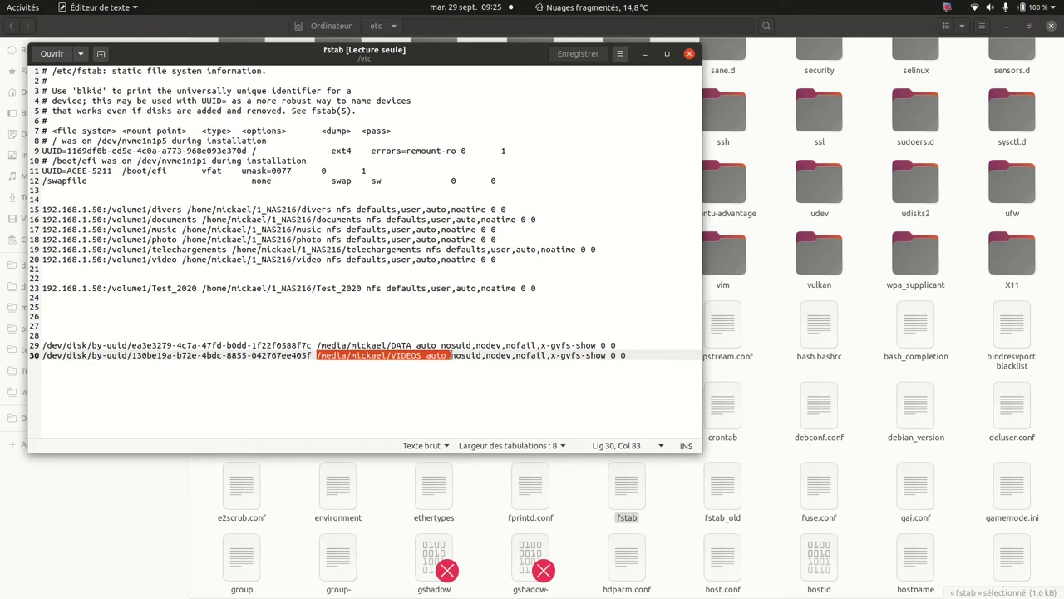
drag(317, 345, 417, 345)
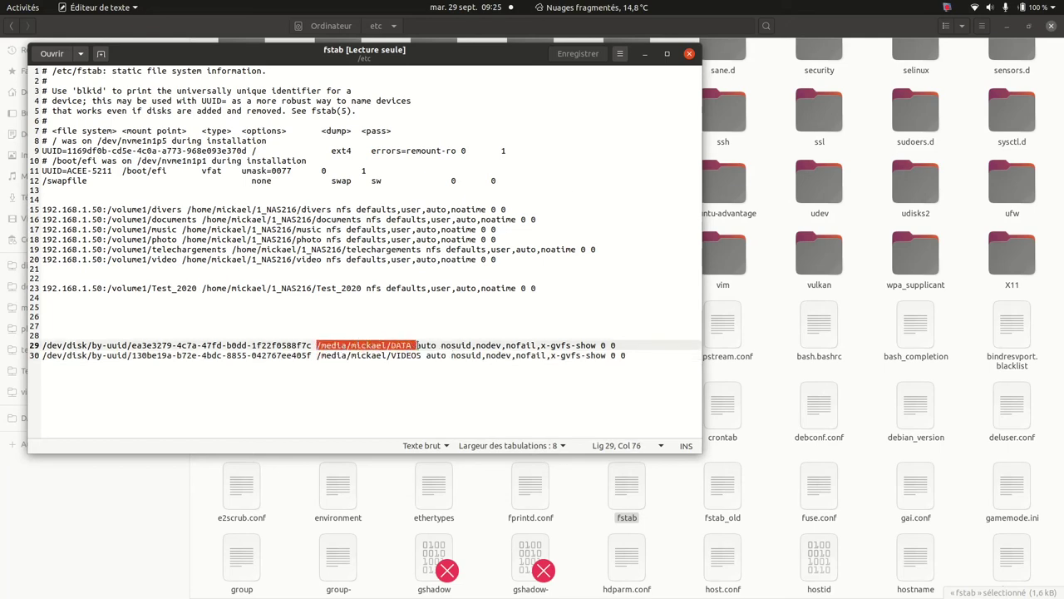
click(689, 55)
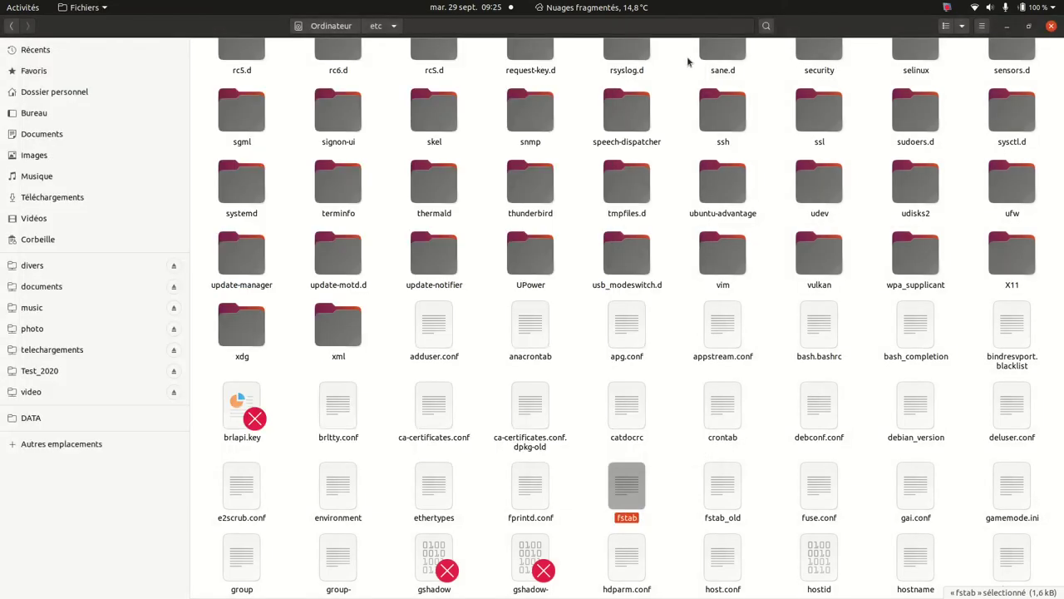
Step: Open the VIDEOS volume from the other locations and add it to the bookmarks
click(64, 447)
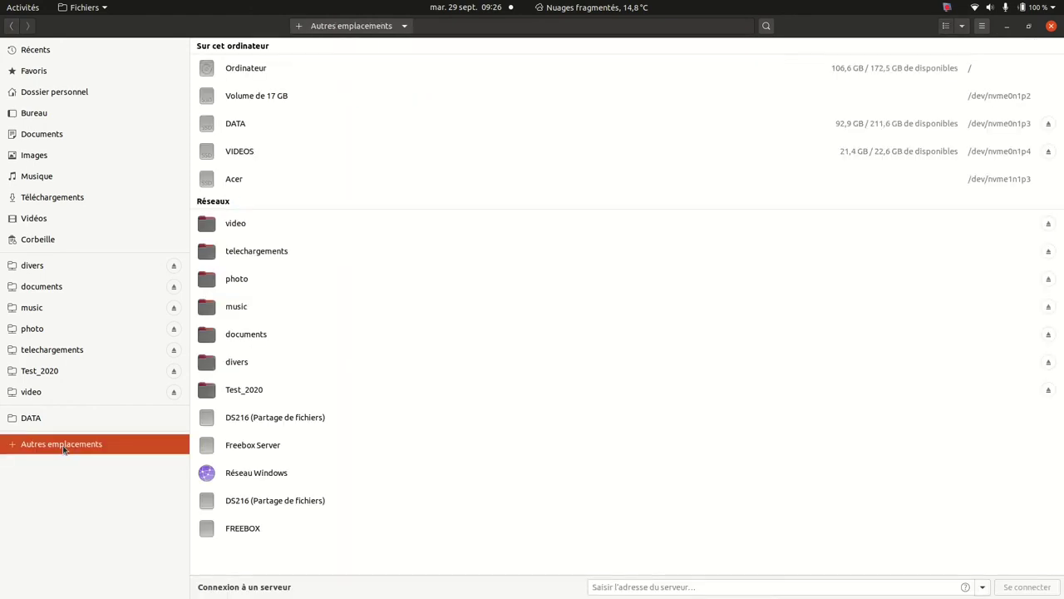
click(249, 152)
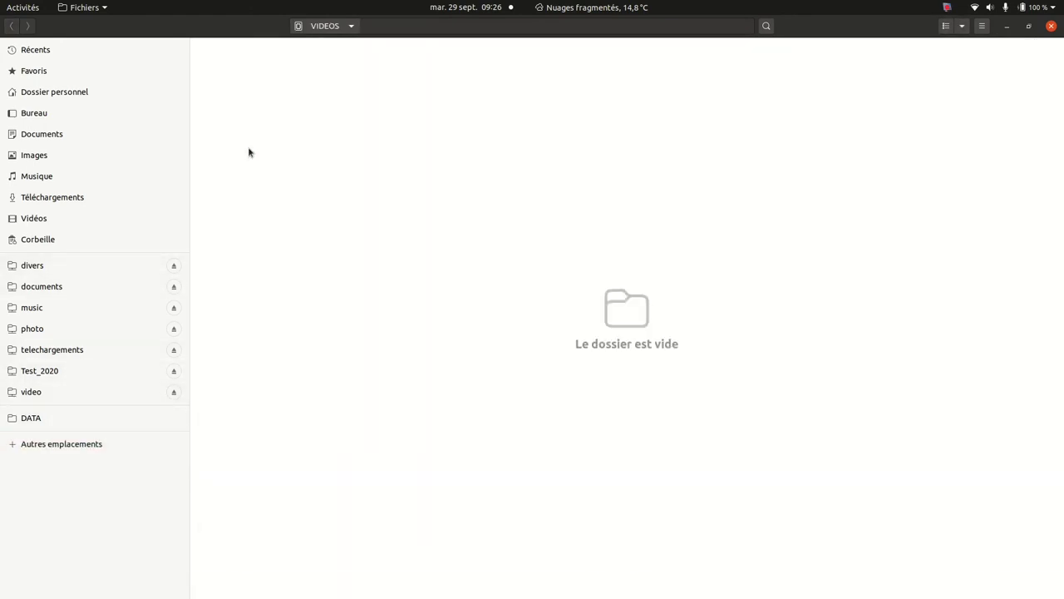
click(319, 27)
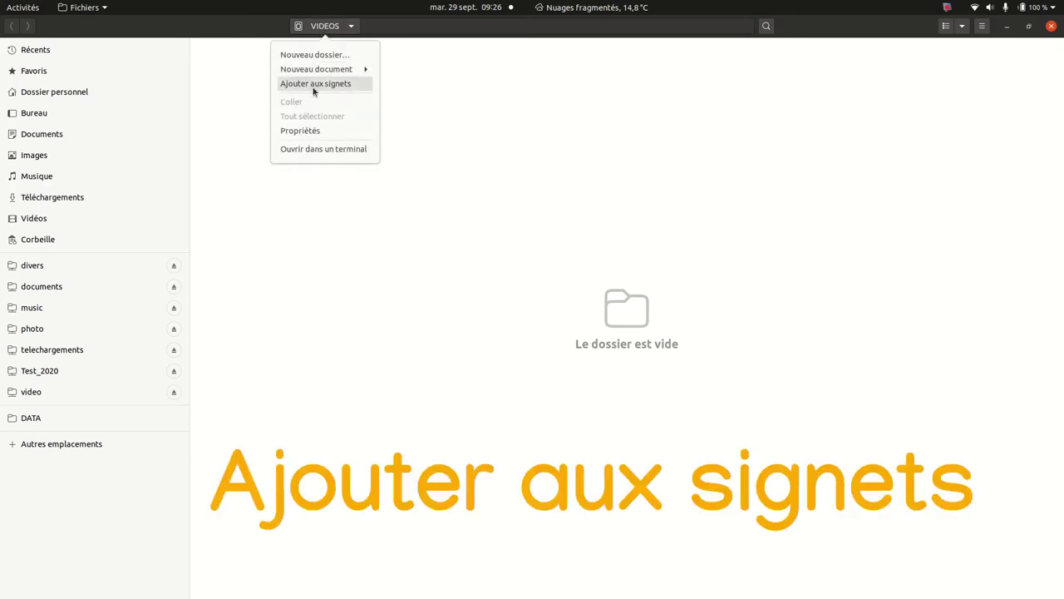
click(314, 88)
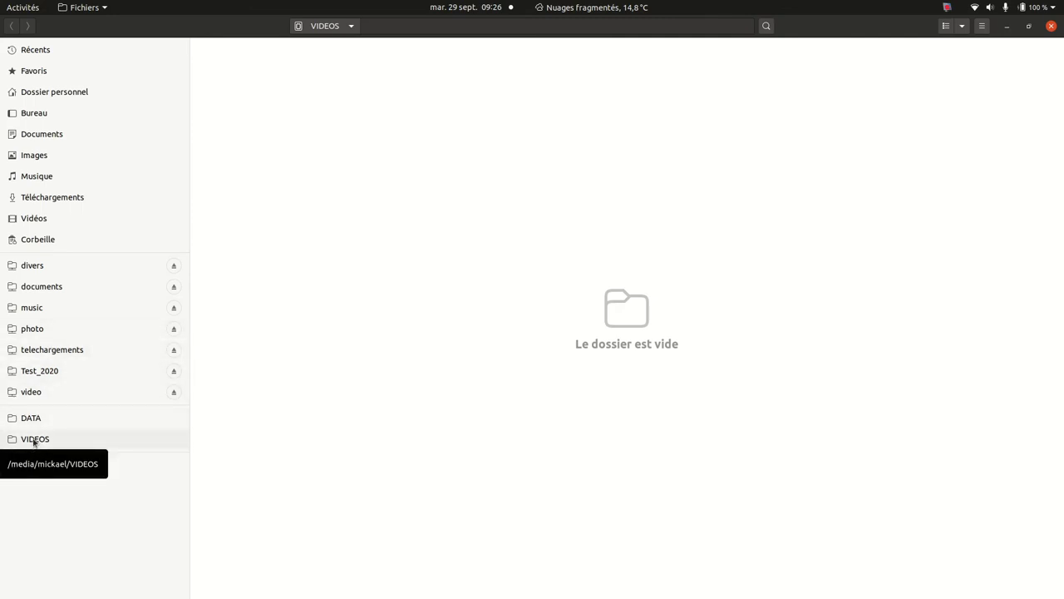
Step: Bookmark the Freebox POP folder inside Images and close the file manager window
click(34, 155)
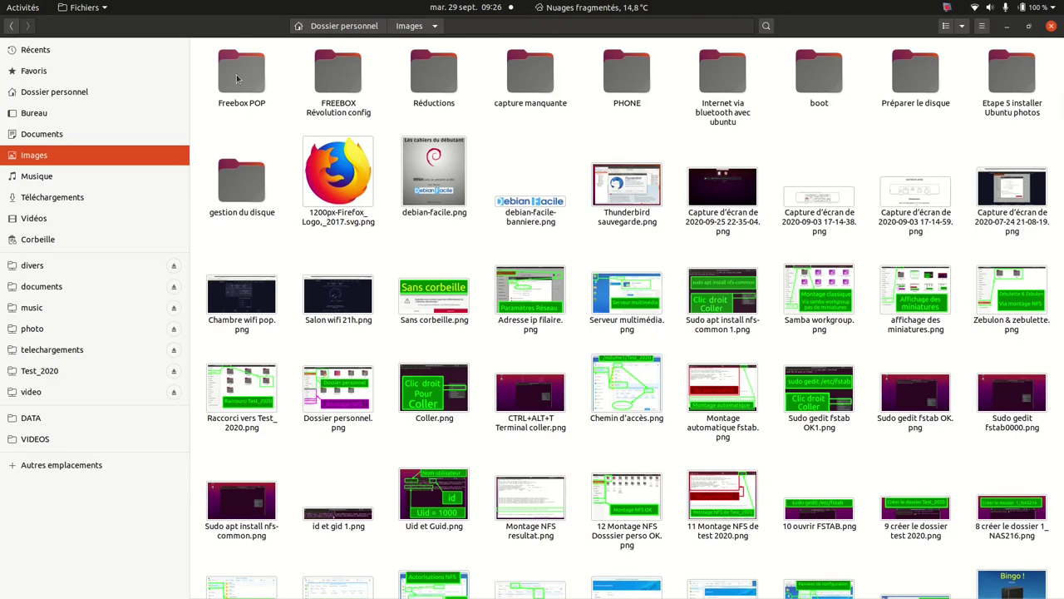
double_click(237, 78)
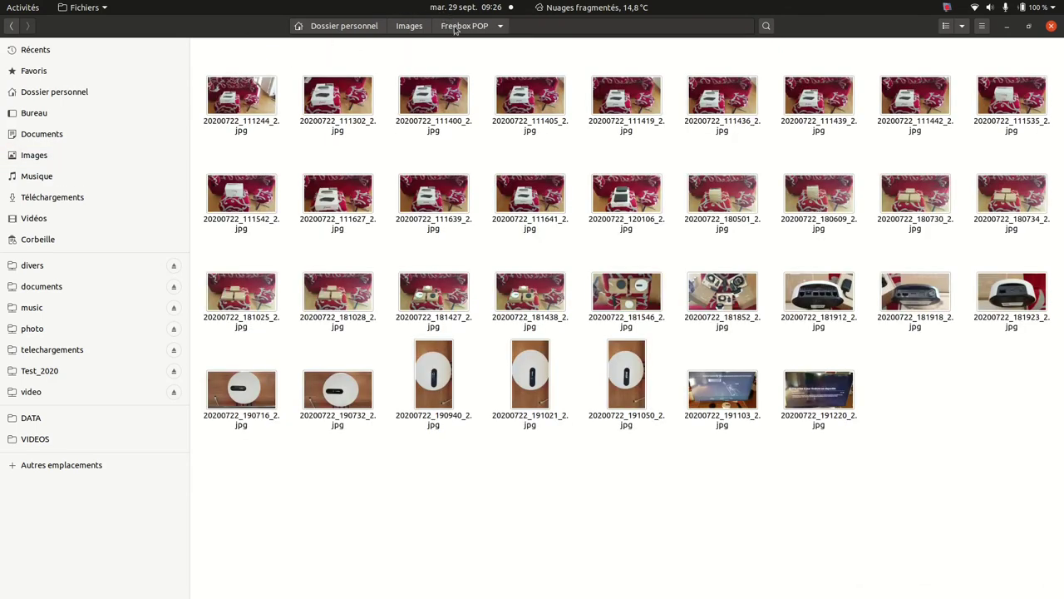
click(455, 31)
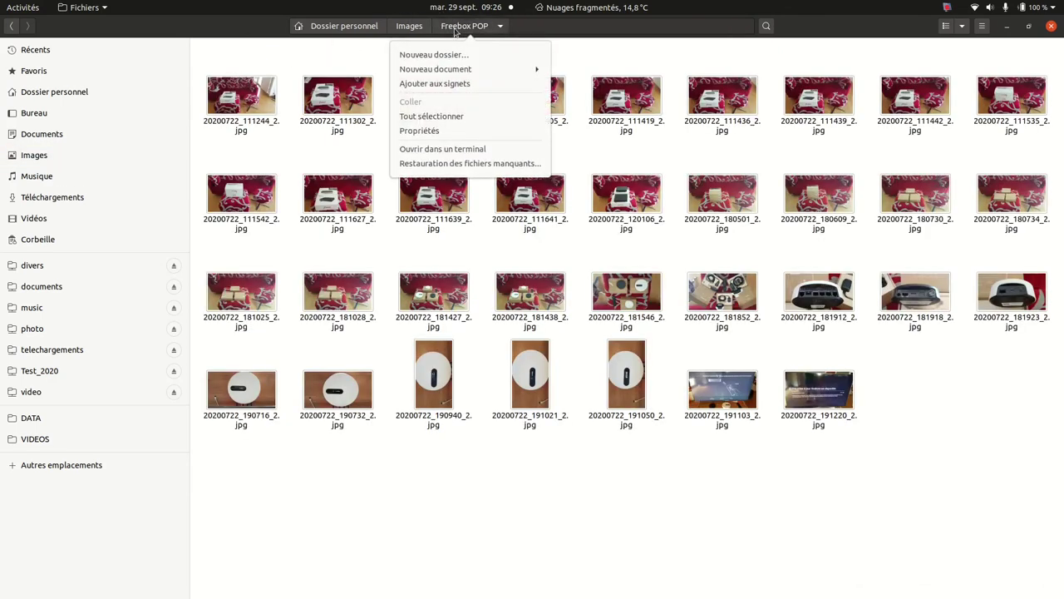
click(446, 83)
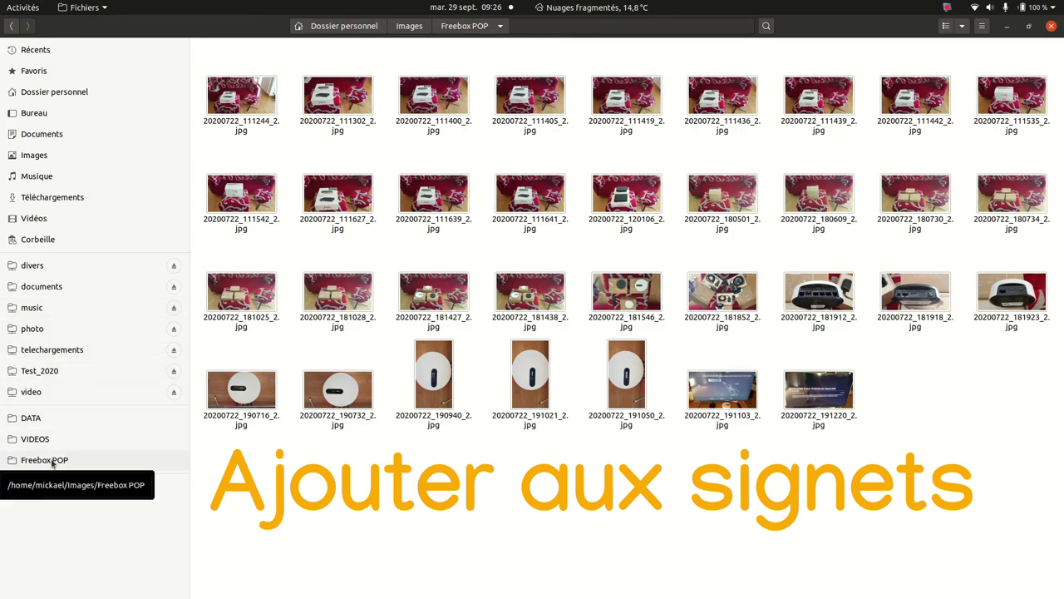
click(1052, 27)
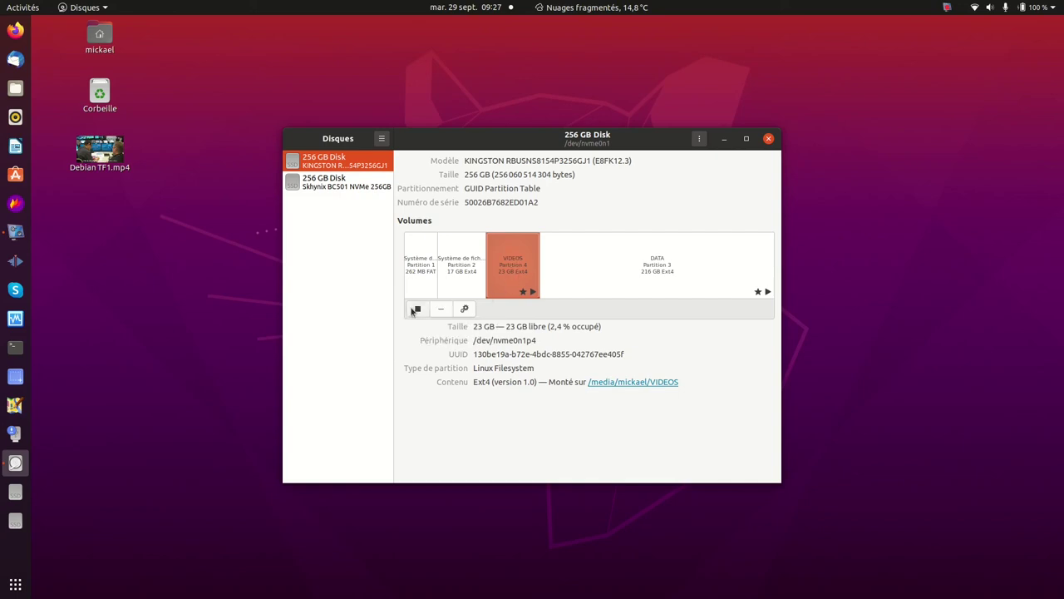
Step: Unmount the VIDEOS partition, restore the user session defaults in its mount options, and authenticate with the account password
click(416, 310)
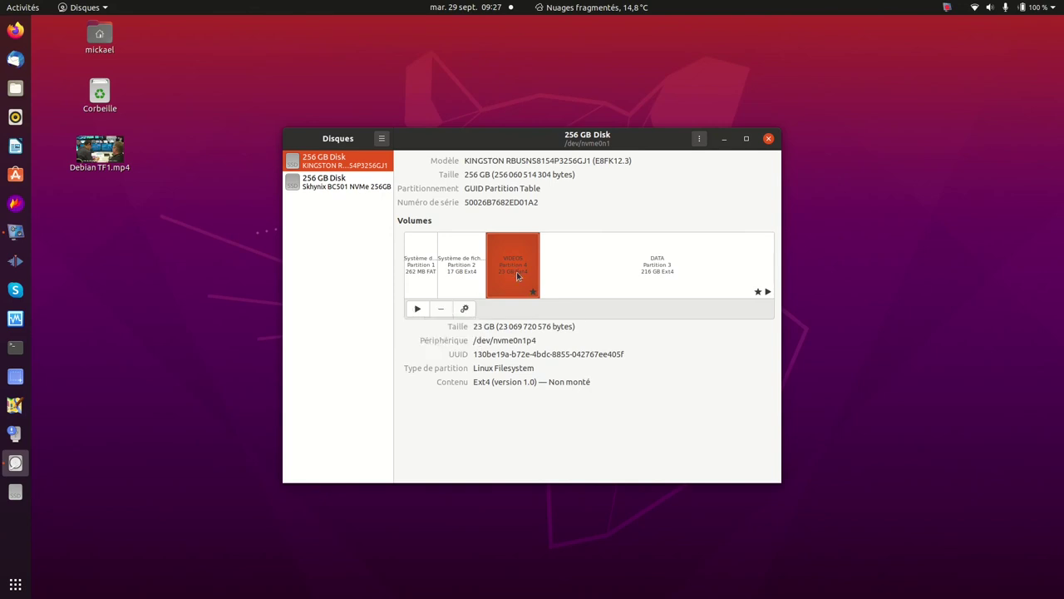
click(465, 309)
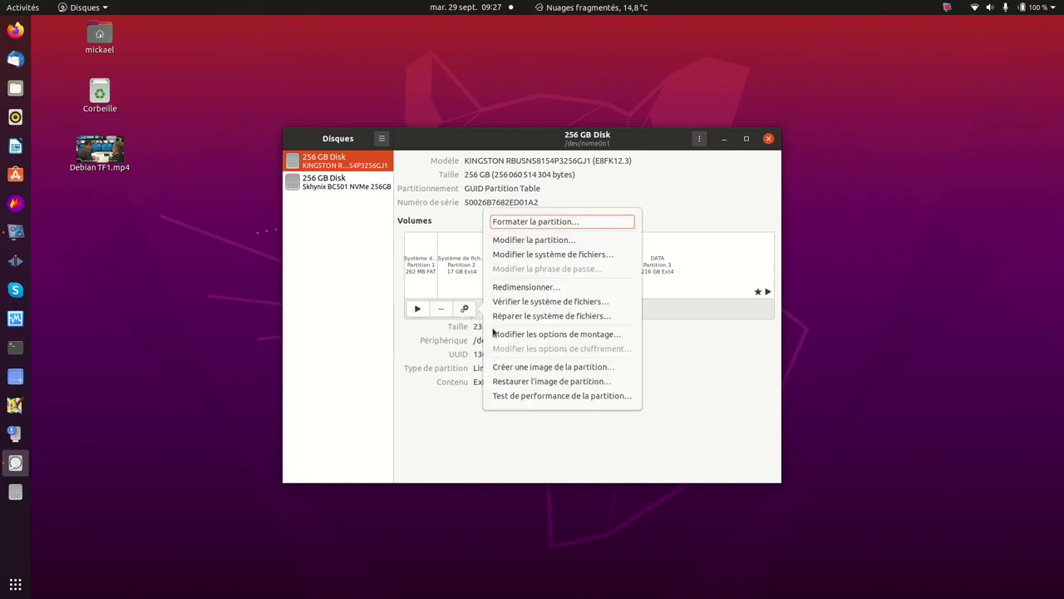
click(509, 335)
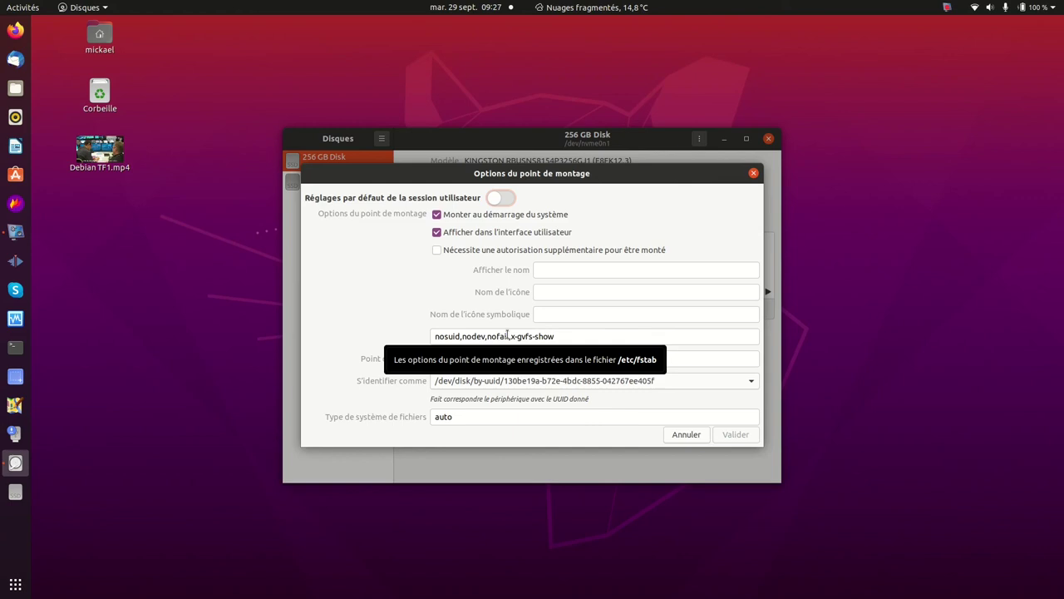
click(508, 198)
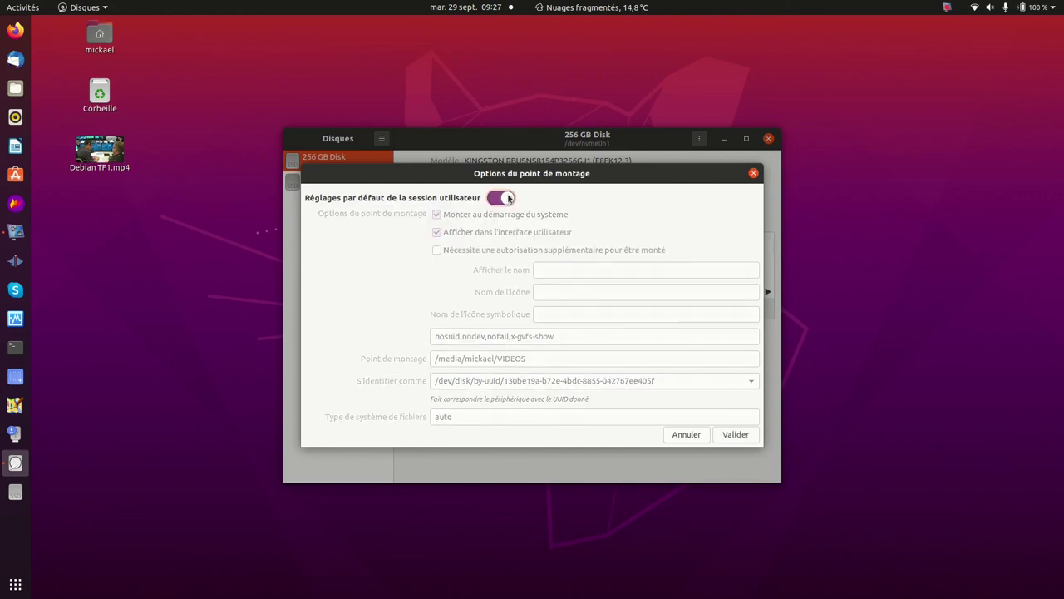
click(735, 436)
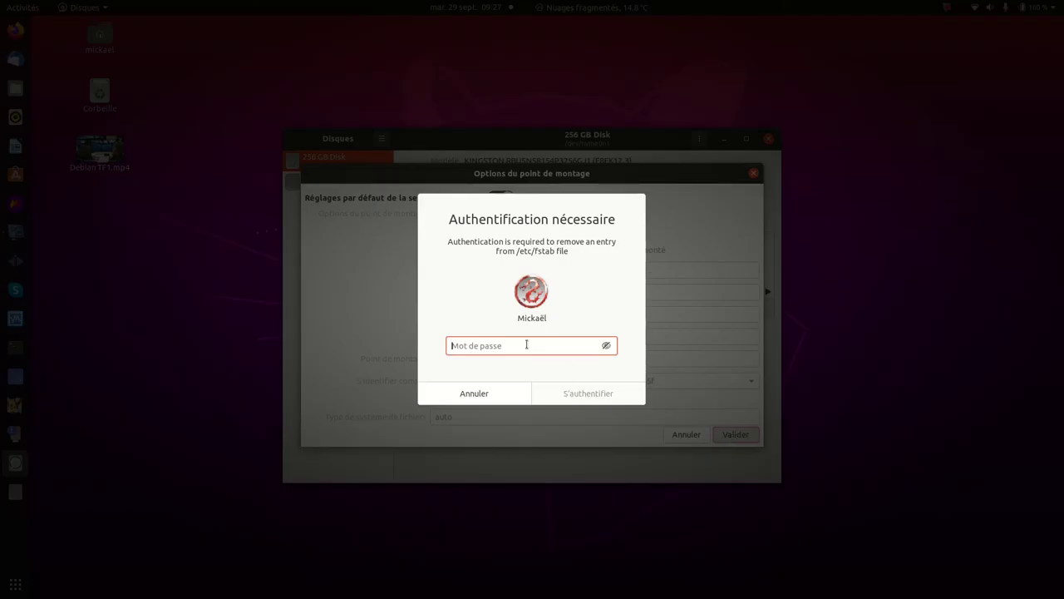
text(******)
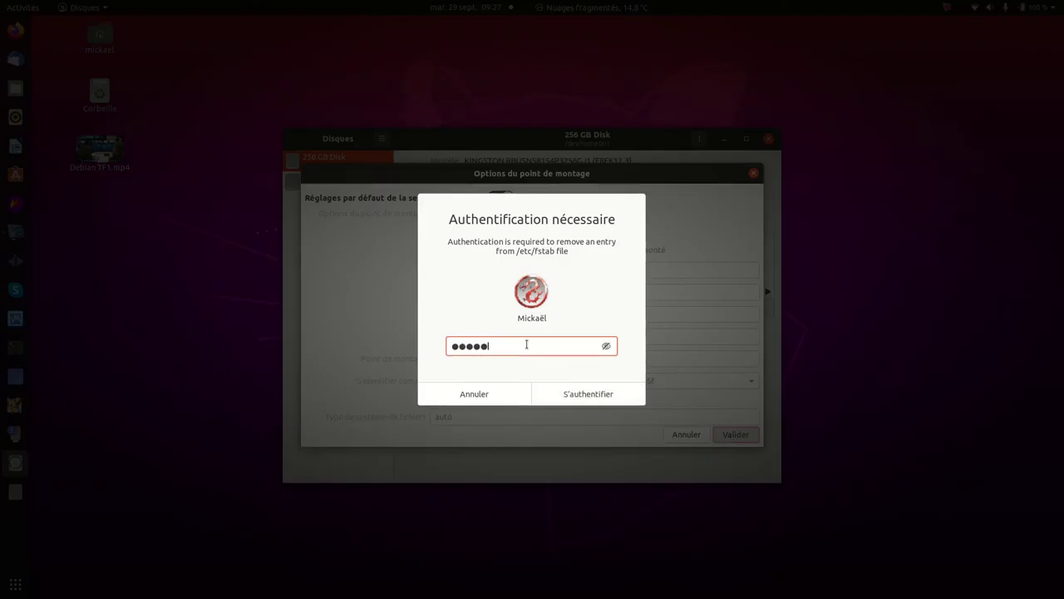
key(Return)
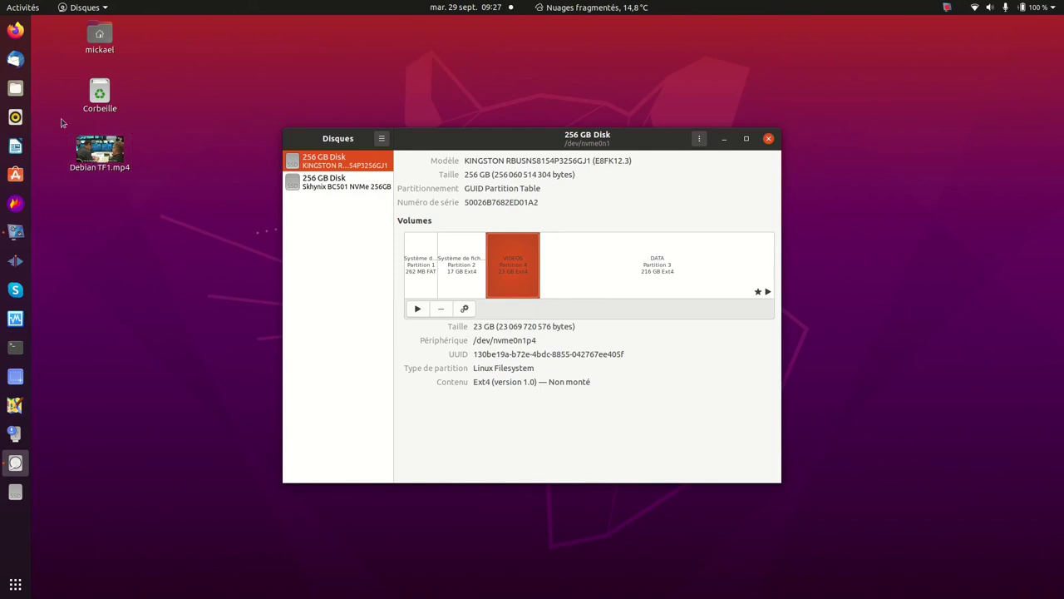
Step: Open /etc/fstab from the computer's file system in the Fichiers file manager and check its mount entries for the VIDEOS partition
click(16, 88)
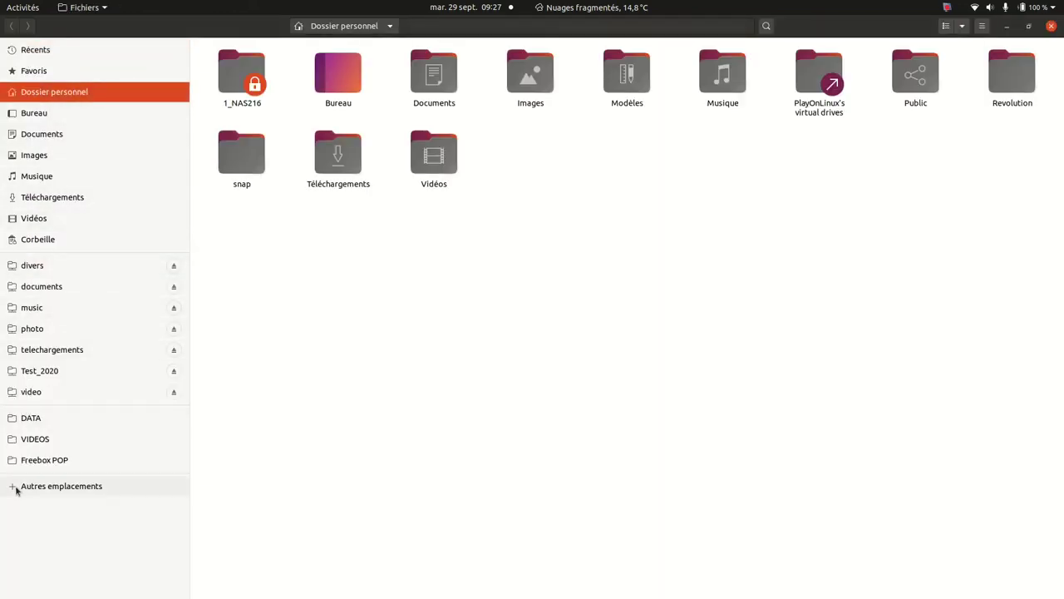
click(17, 485)
click(247, 69)
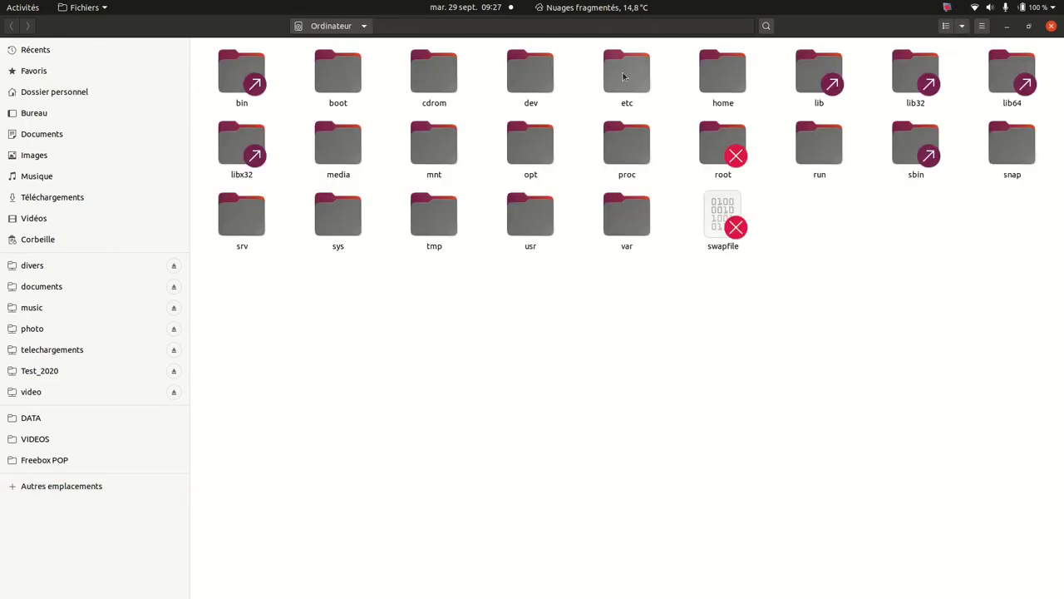
double_click(624, 77)
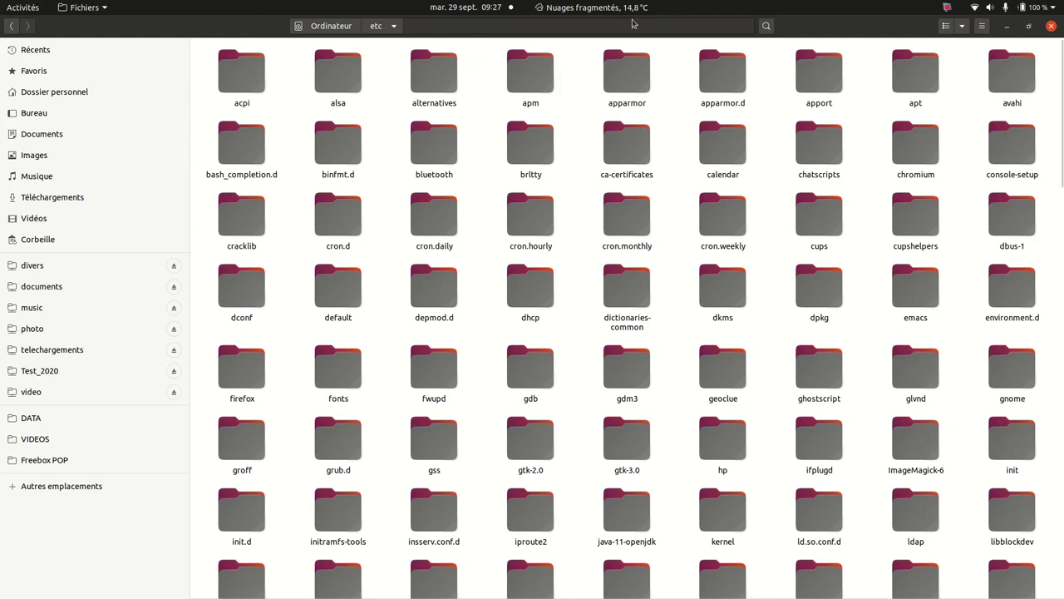
scroll(613, 248, down, 10)
scroll(611, 245, down, 5)
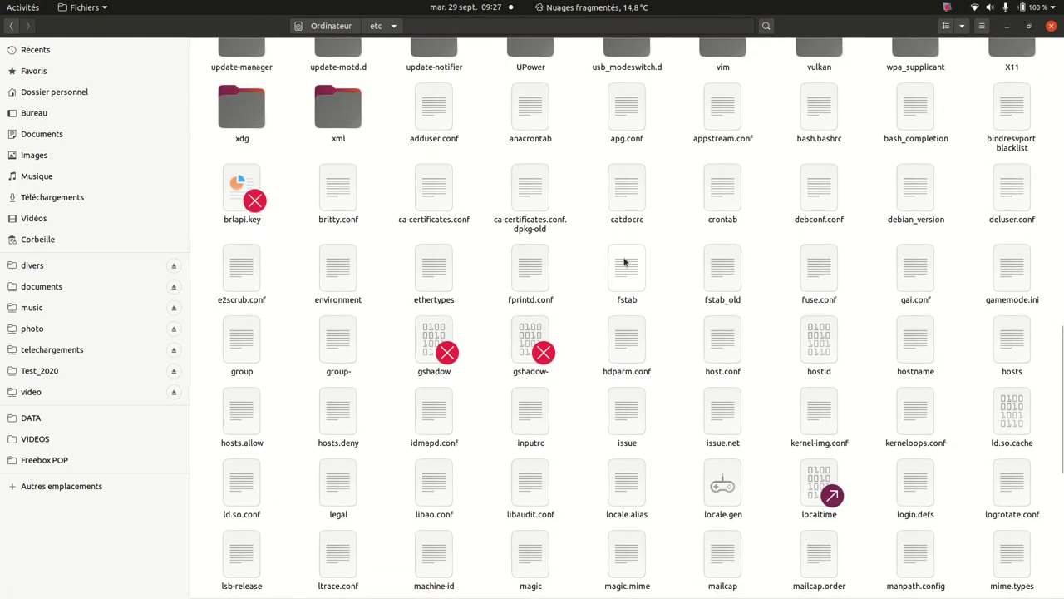
double_click(624, 261)
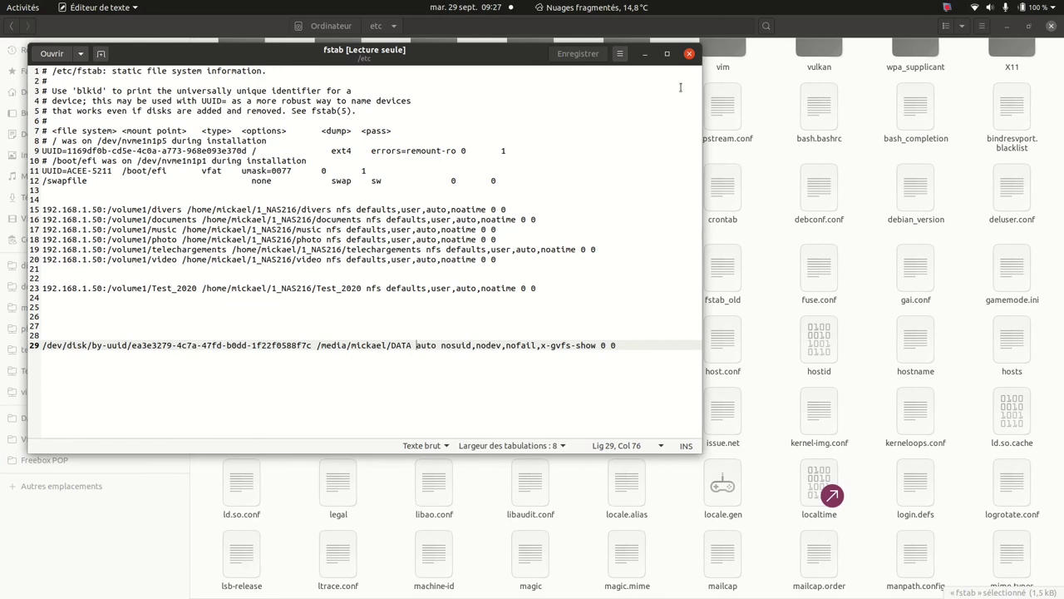
Step: Close the fstab file and the Disques window
click(688, 54)
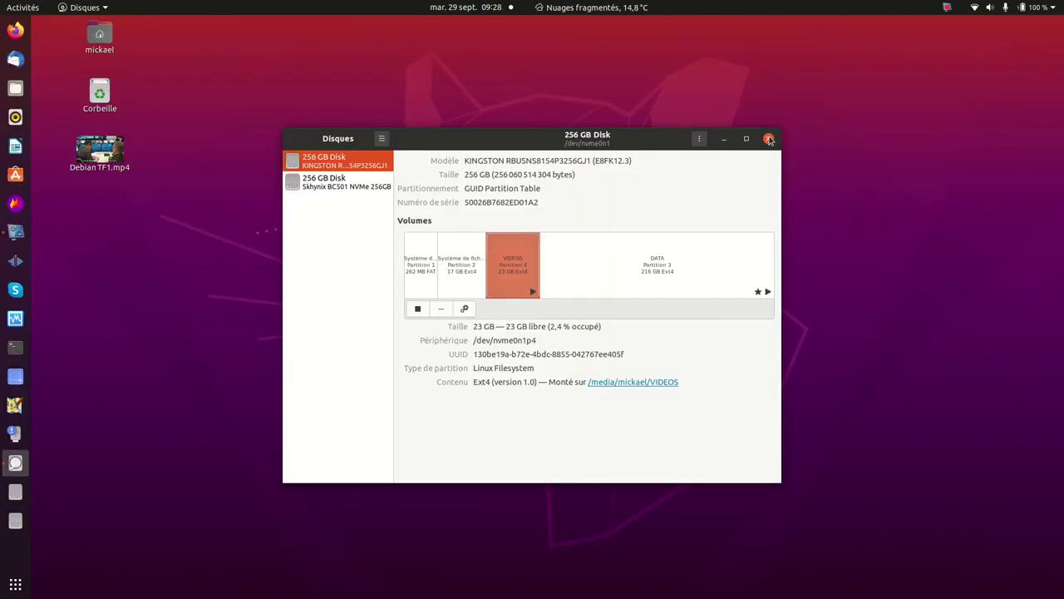
click(769, 139)
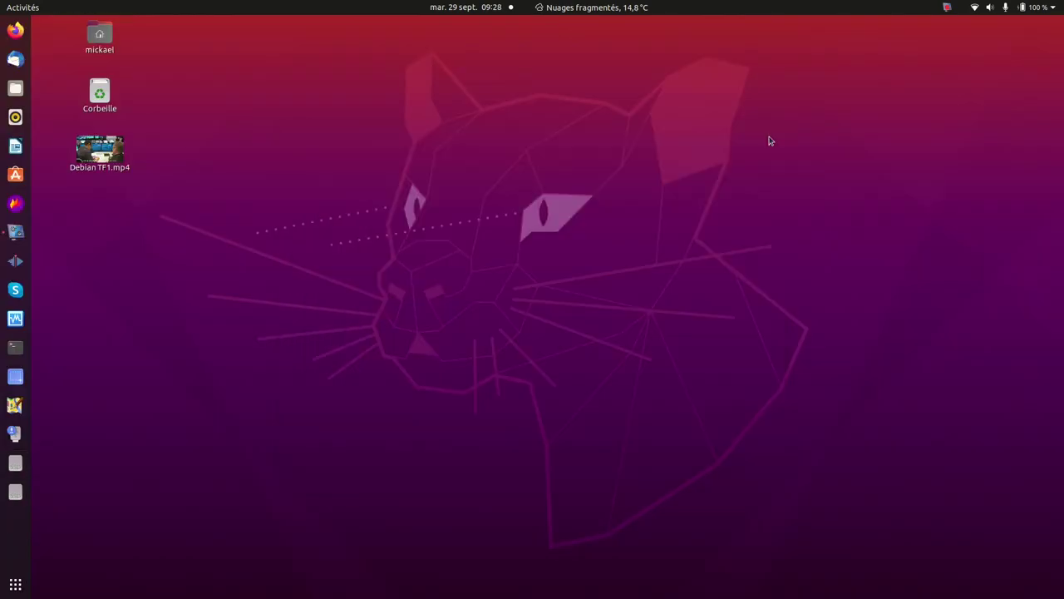